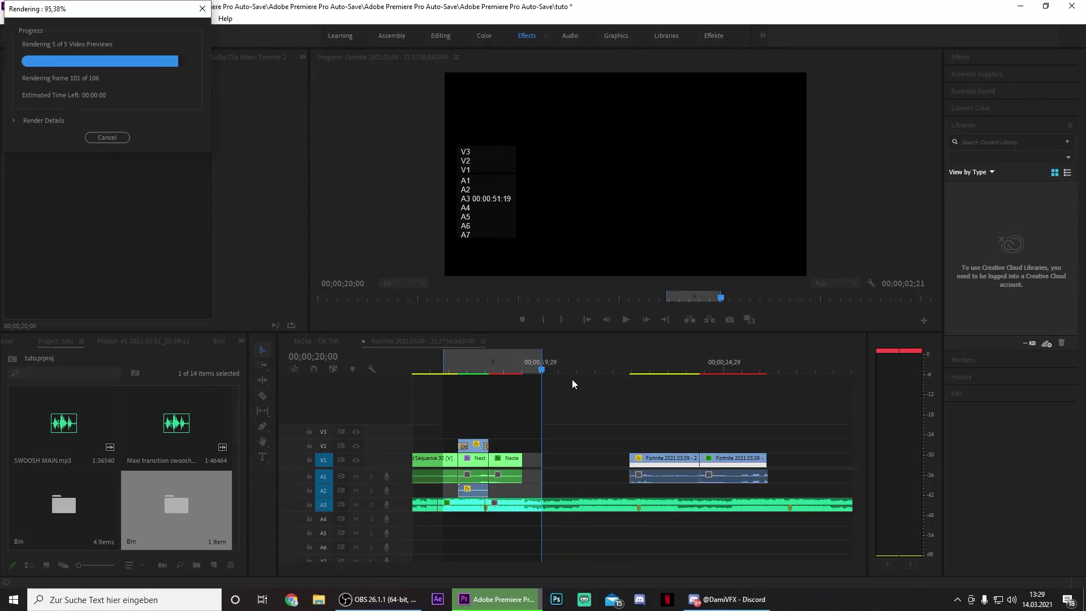
- Export the frame at 00;00;19;07 as a JPEG imported into the project, and place the still on V2 after the nested clip
{"action": "key", "text": "space"}
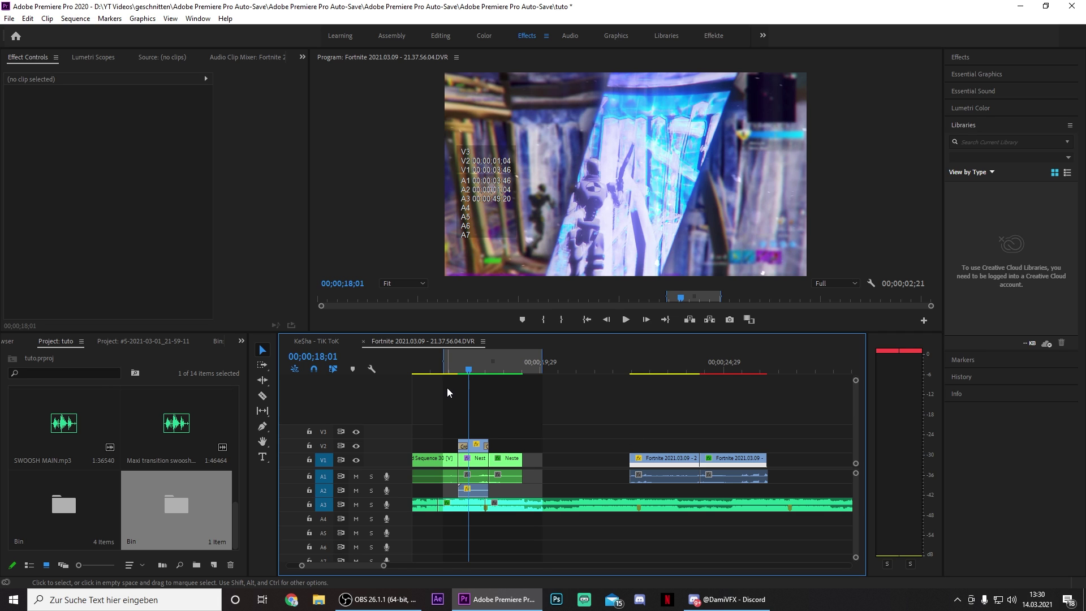
{"action": "left_click", "coordinate": [460, 368]}
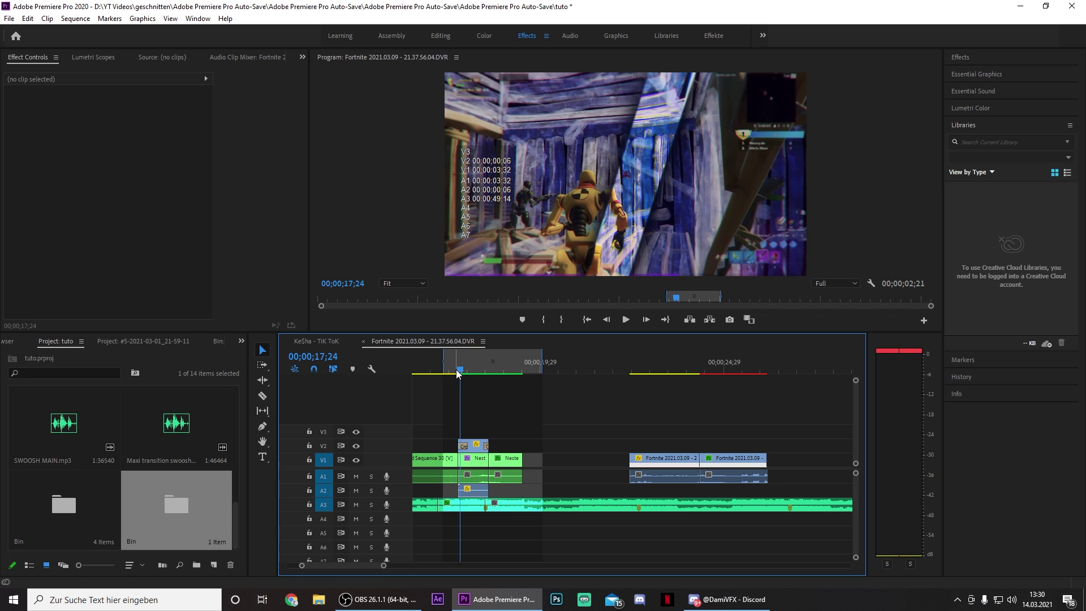
{"action": "left_click", "coordinate": [510, 369]}
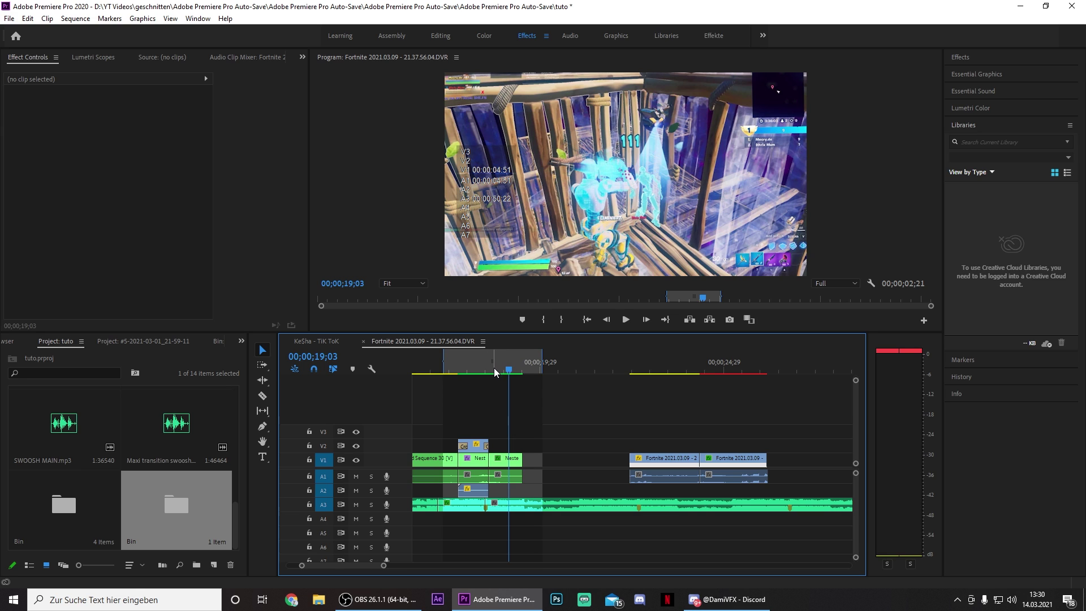
{"action": "left_click_drag", "start_coordinate": [494, 369], "coordinate": [514, 366]}
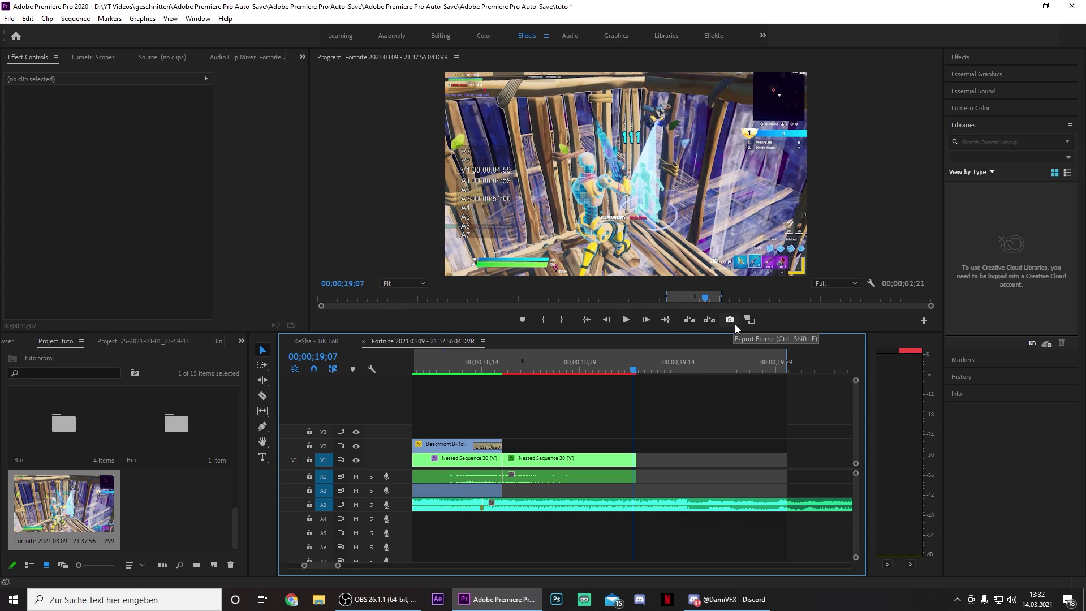
{"action": "left_click", "coordinate": [730, 321]}
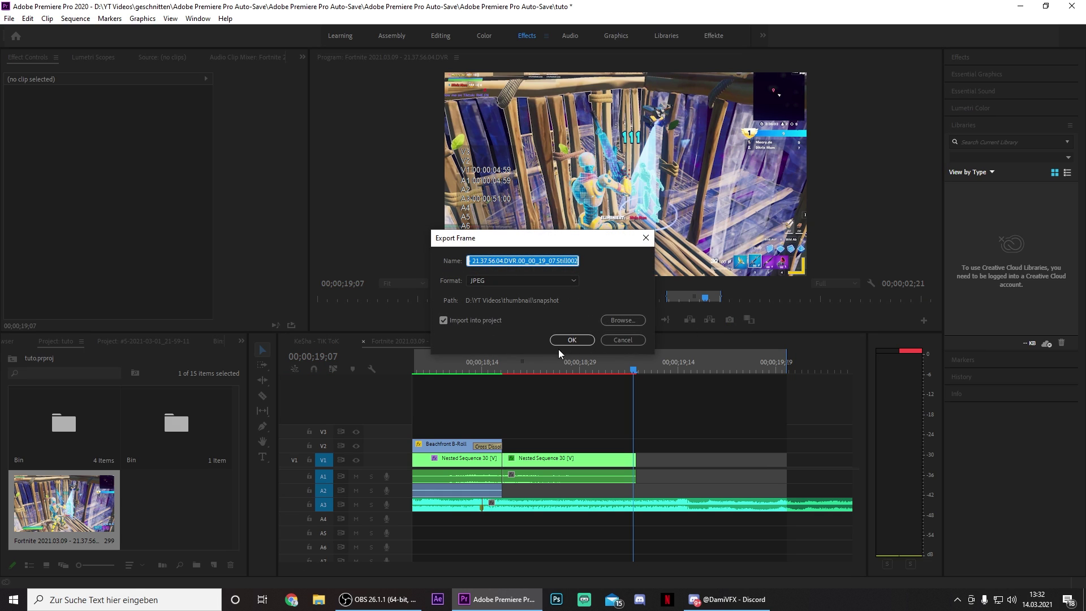
{"action": "left_click", "coordinate": [572, 339]}
{"action": "left_click_drag", "start_coordinate": [174, 509], "coordinate": [668, 445]}
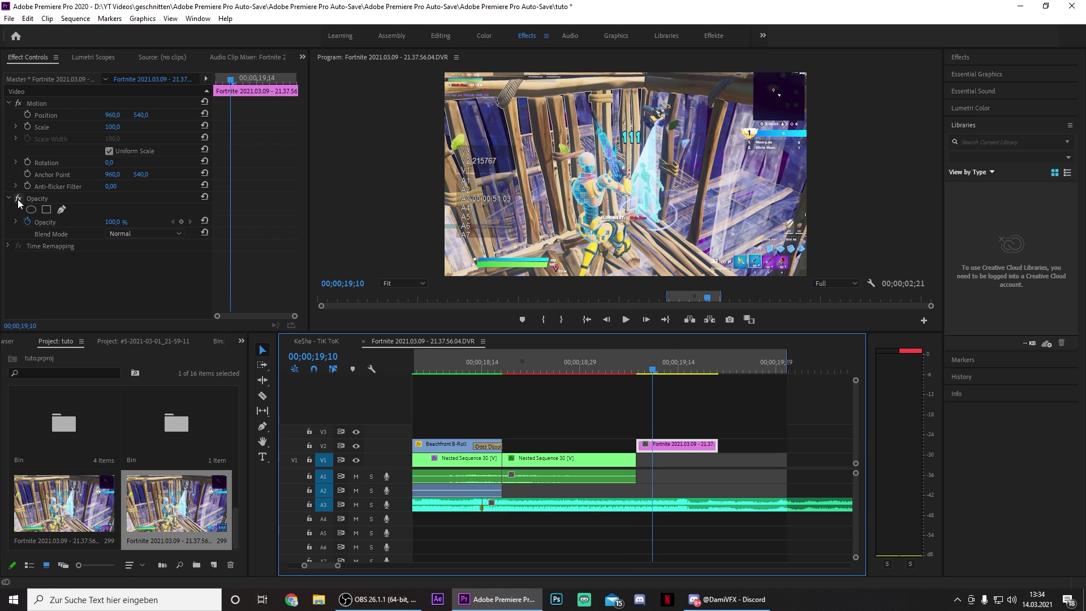
- Draw a freeform opacity mask around the character and weapon in the first still, viewing the frame at 150%
{"action": "left_click", "coordinate": [61, 210]}
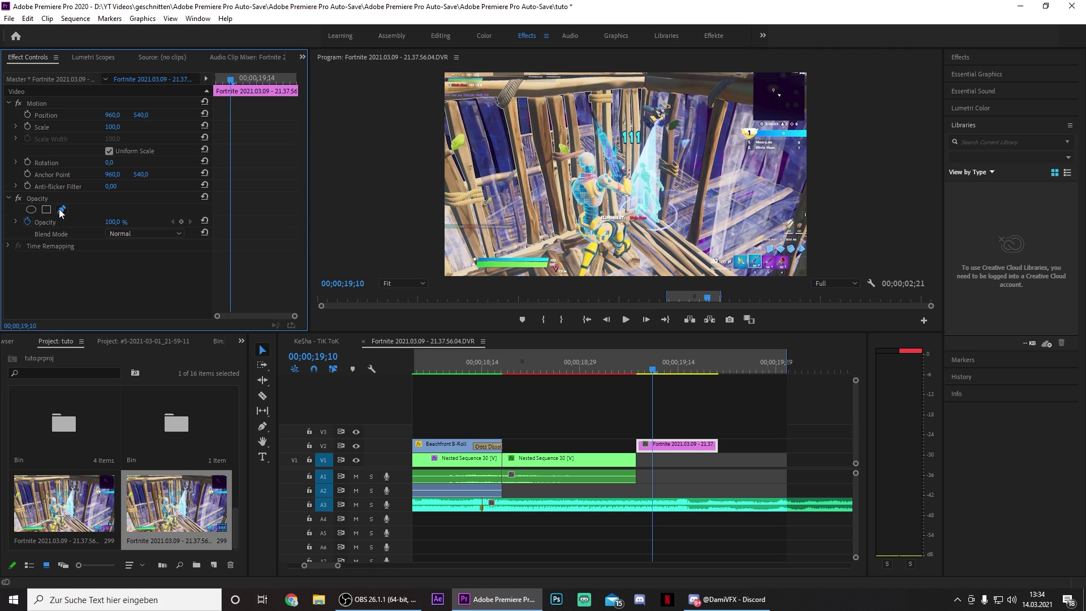
{"action": "left_click", "coordinate": [400, 284]}
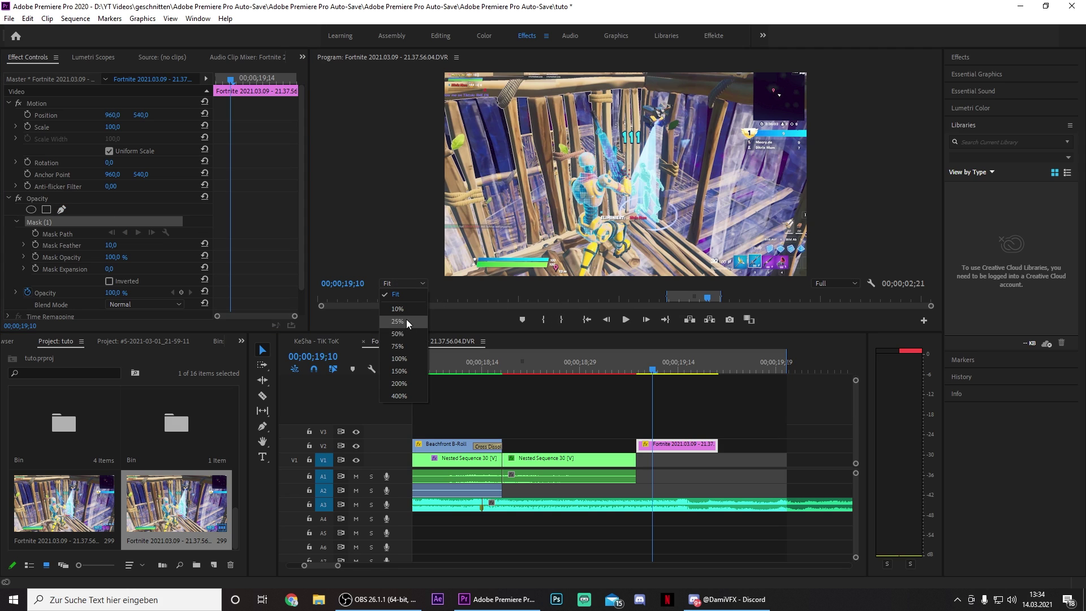
{"action": "left_click", "coordinate": [403, 370]}
{"action": "left_click_drag", "start_coordinate": [929, 187], "coordinate": [903, 265]}
{"action": "left_click_drag", "start_coordinate": [608, 275], "coordinate": [562, 274]}
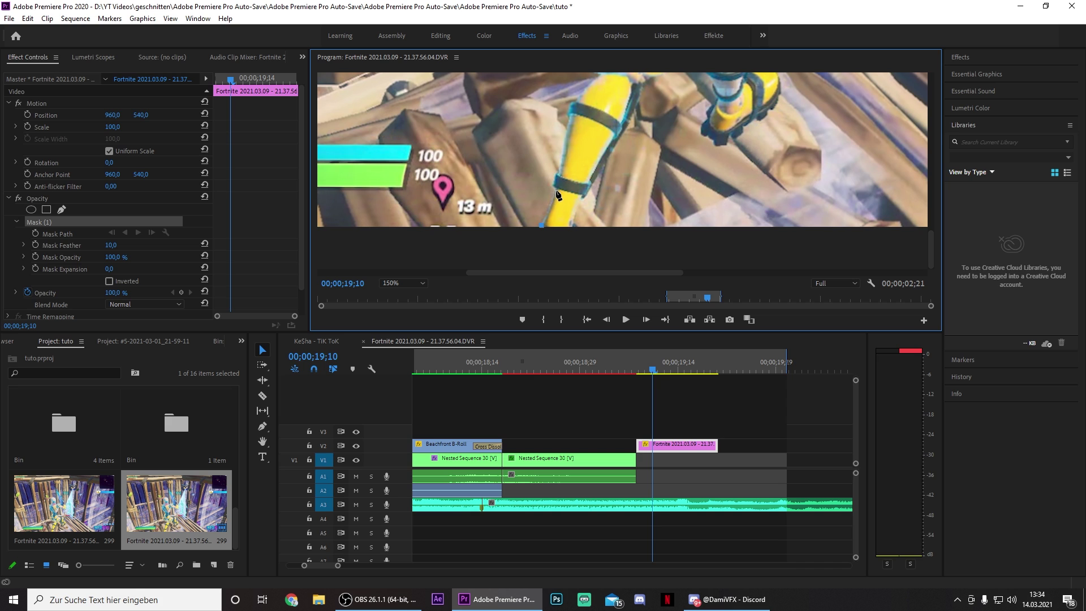
{"action": "scroll", "coordinate": [565, 139], "scroll_direction": "up", "scroll_amount": 5}
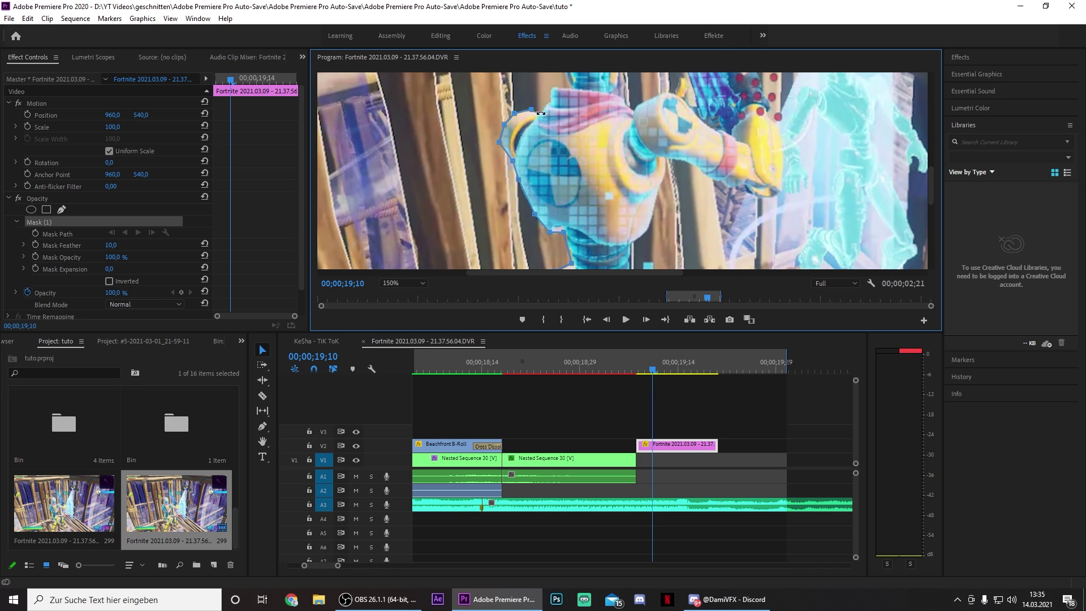
{"action": "scroll", "coordinate": [687, 215], "scroll_direction": "up", "scroll_amount": 4}
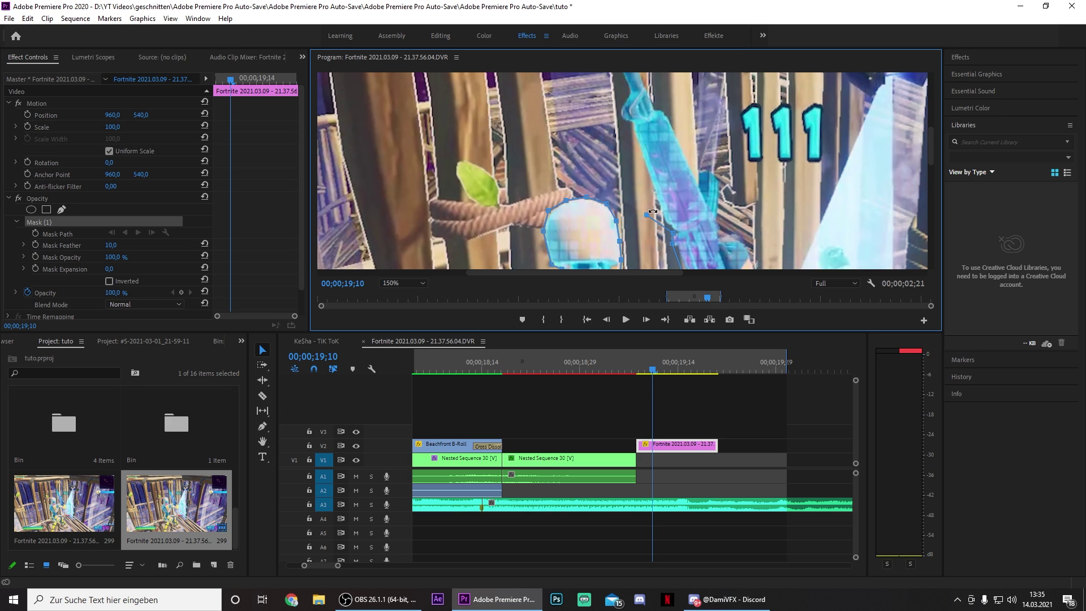
{"action": "scroll", "coordinate": [651, 217], "scroll_direction": "down", "scroll_amount": 4}
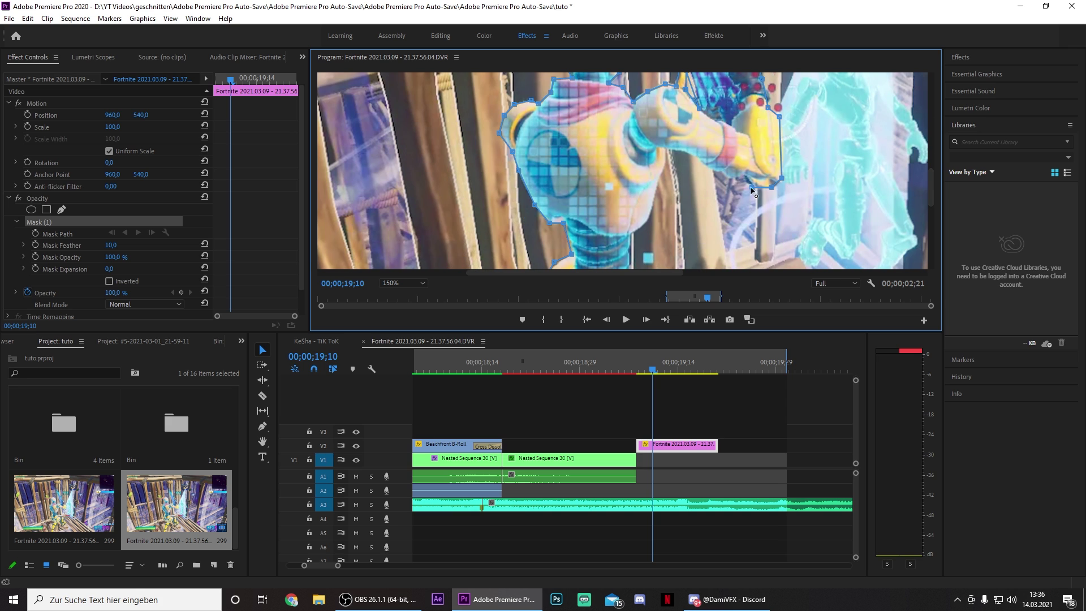
{"action": "scroll", "coordinate": [651, 215], "scroll_direction": "down", "scroll_amount": 5}
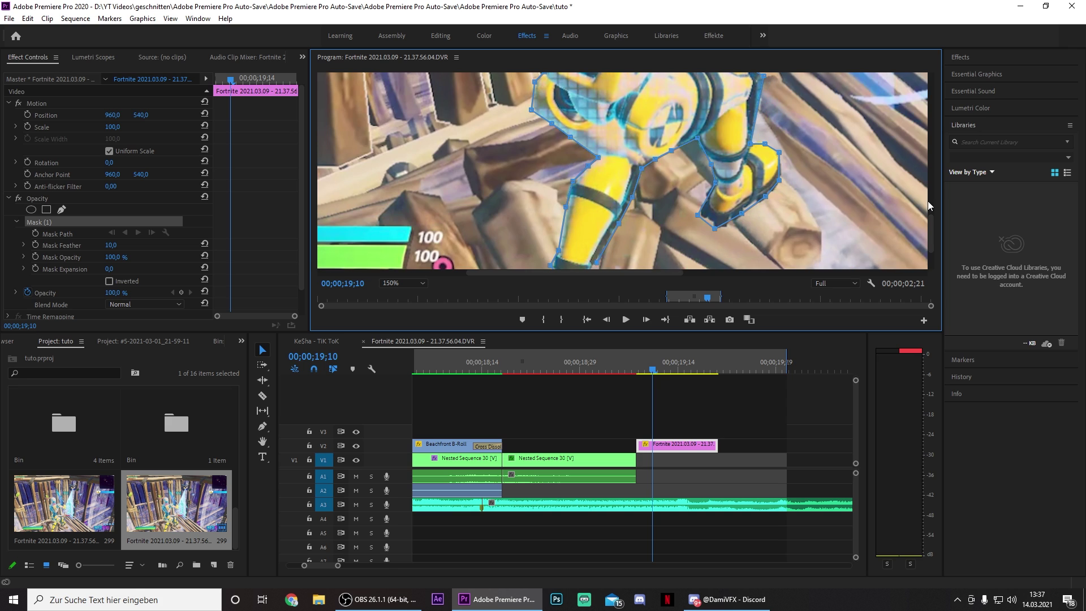
- Undo the last change to the next gameplay clip on V1 and trim its start to 00;00;22;11
{"action": "mouse_move", "coordinate": [640, 362]}
{"action": "left_mouse_down"}
{"action": "mouse_move", "coordinate": [627, 361]}
{"action": "mouse_move", "coordinate": [645, 370]}
{"action": "left_mouse_up"}
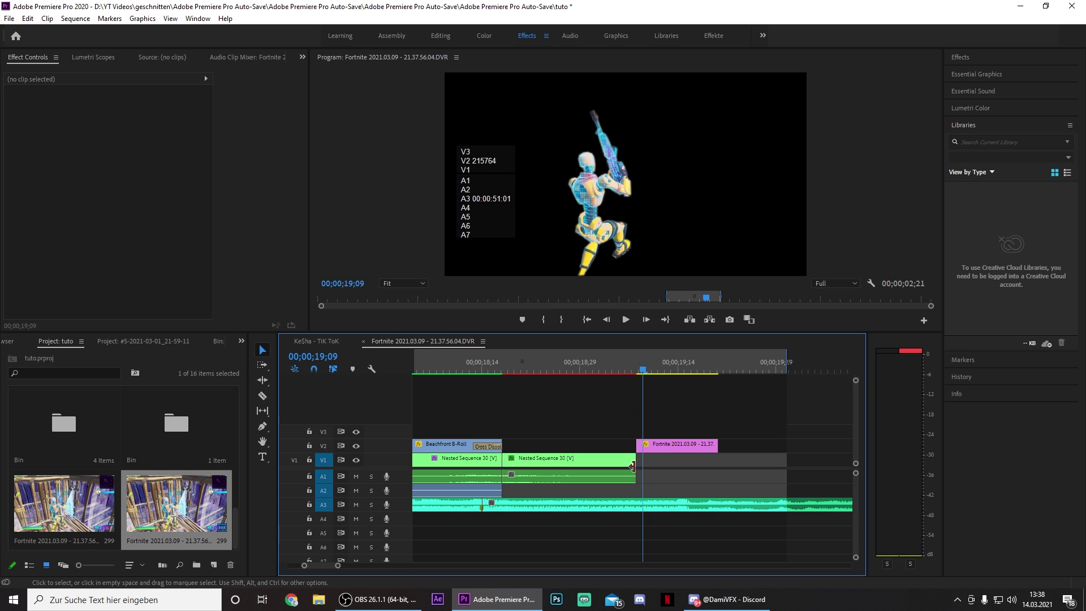
{"action": "left_click_drag", "start_coordinate": [338, 566], "coordinate": [380, 573]}
{"action": "left_click", "coordinate": [752, 369]}
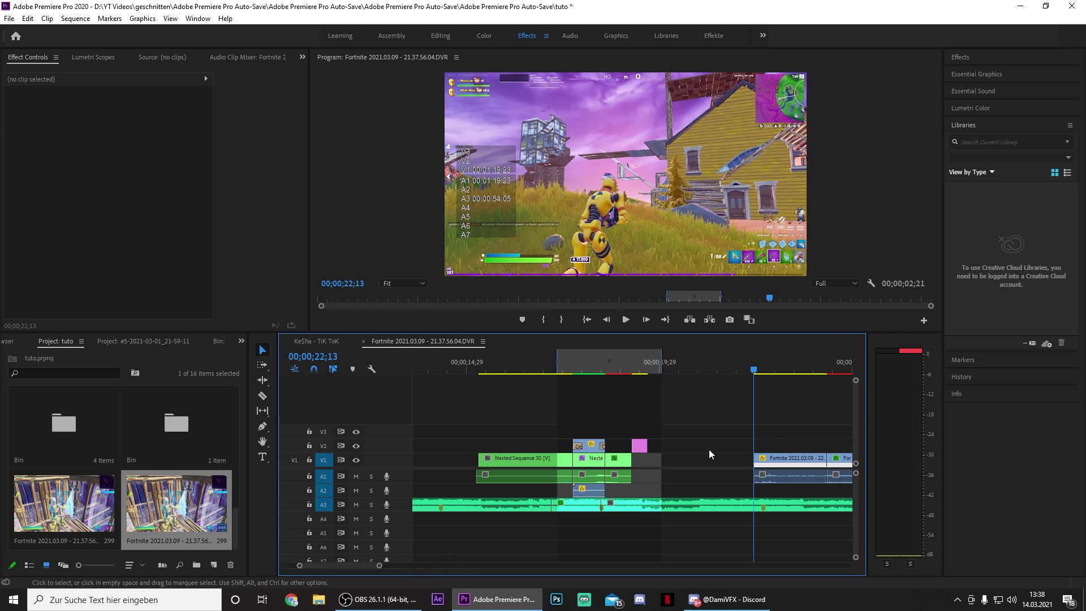
{"action": "key", "text": "ctrl+z"}
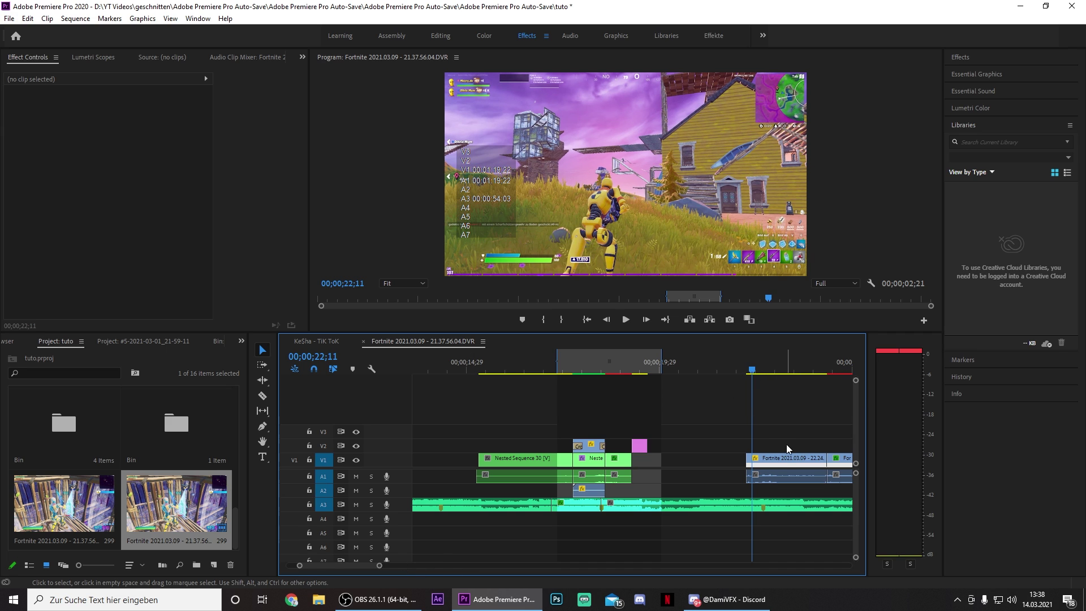
{"action": "left_click", "coordinate": [767, 460]}
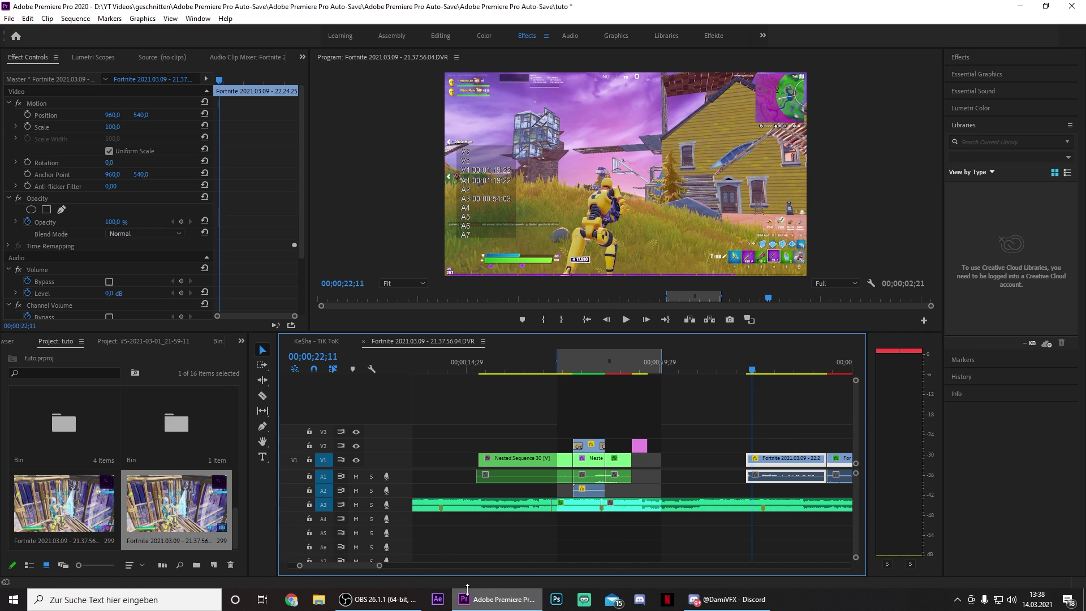
{"action": "left_click_drag", "start_coordinate": [380, 566], "coordinate": [346, 567]}
{"action": "left_click_drag", "start_coordinate": [586, 463], "coordinate": [634, 463]}
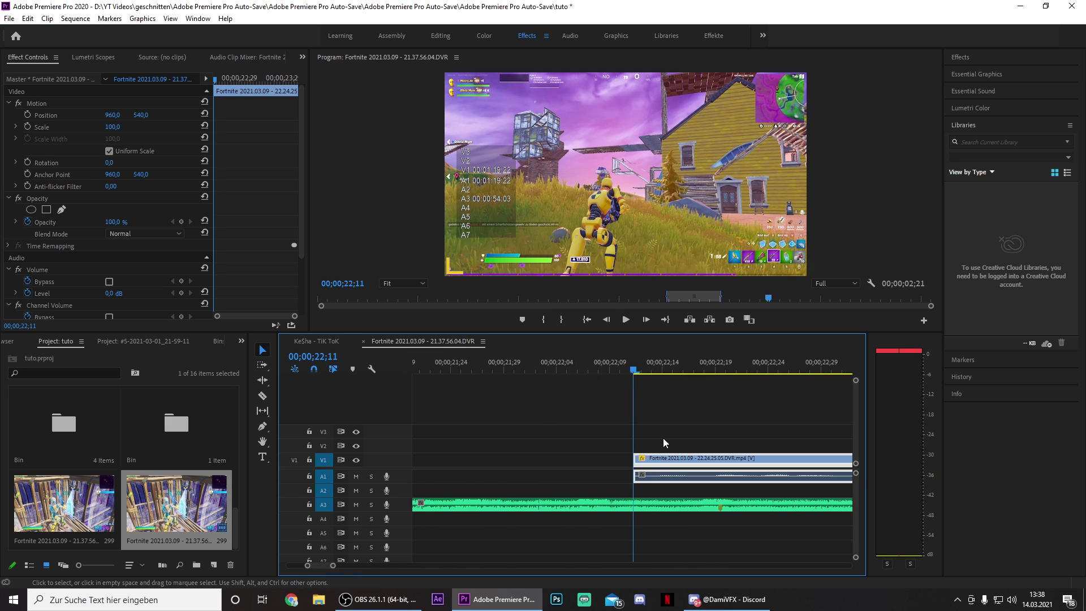
- Export the frame at 00;00;22;11 into the project and delete the surplus second part of its still on V2
{"action": "left_click", "coordinate": [730, 320]}
{"action": "key", "text": "Return"}
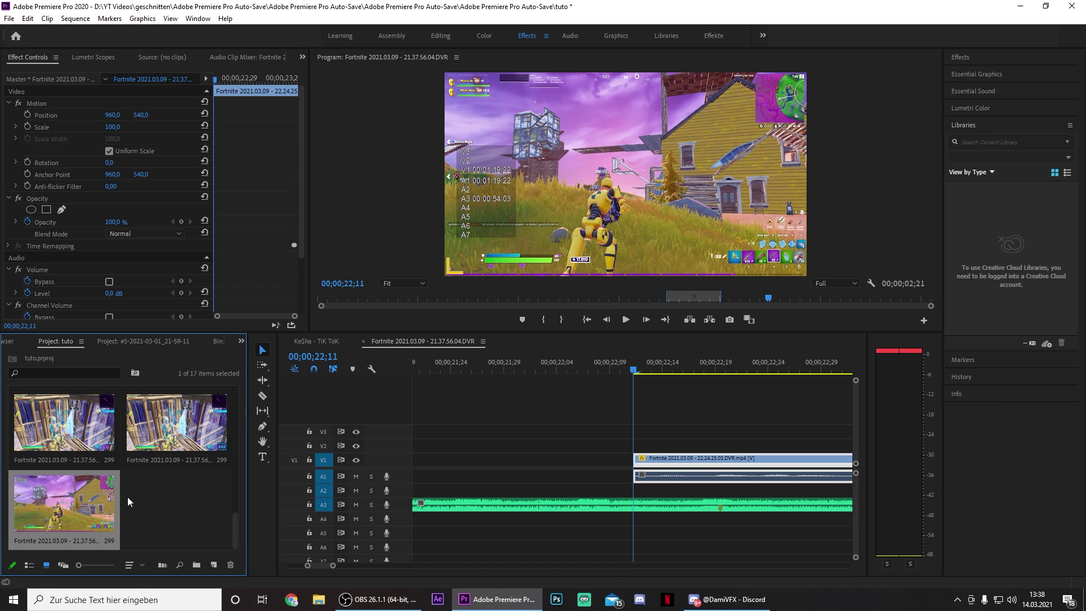
{"action": "left_click", "coordinate": [635, 445]}
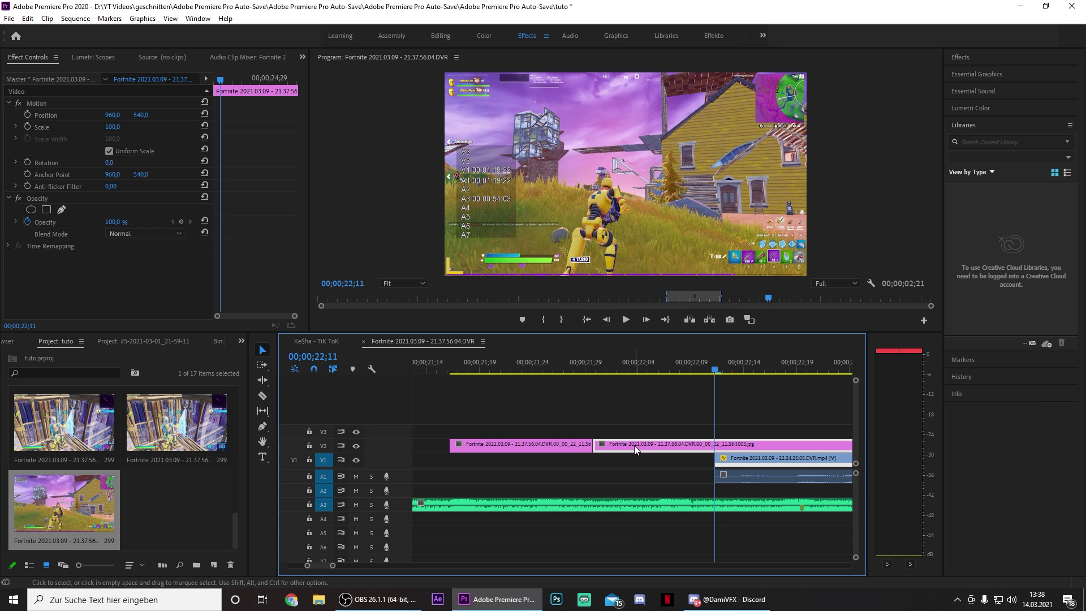
{"action": "key", "text": "Delete"}
- Draw a freeform opacity mask around the yellow character in the second still, viewing the frame at 150%
{"action": "left_click", "coordinate": [556, 451]}
{"action": "left_click", "coordinate": [498, 370]}
{"action": "left_click_drag", "start_coordinate": [498, 369], "coordinate": [509, 369]}
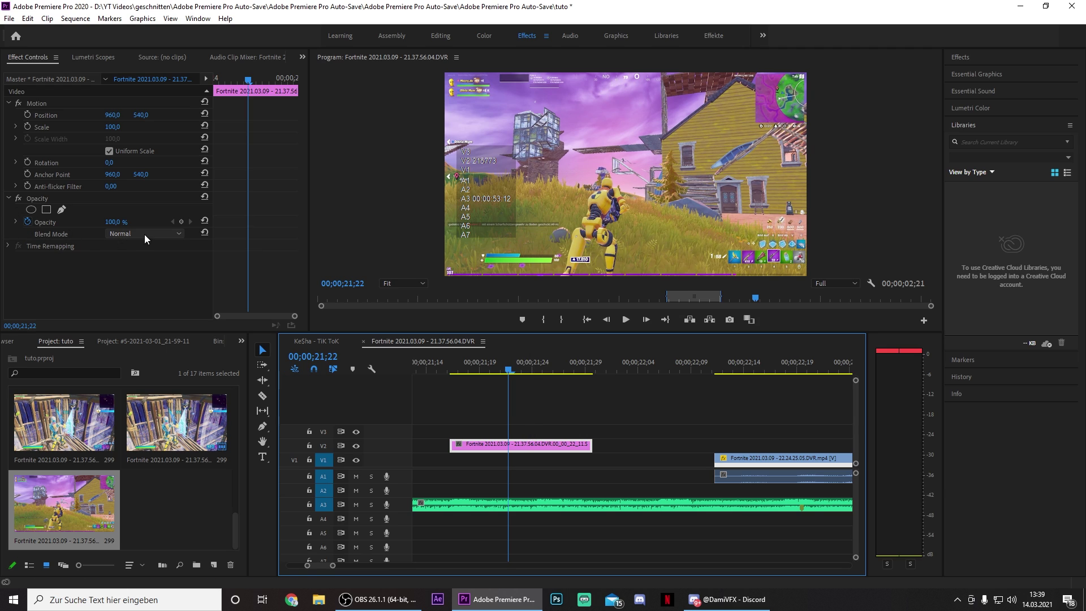
{"action": "left_click", "coordinate": [63, 211]}
{"action": "left_click", "coordinate": [397, 282]}
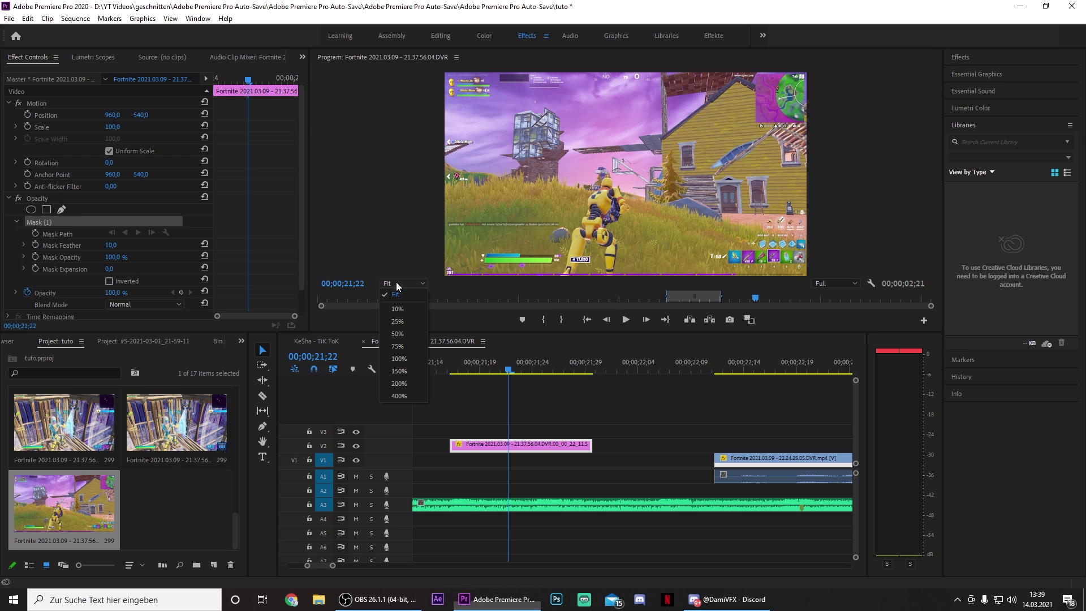
{"action": "left_click", "coordinate": [404, 374]}
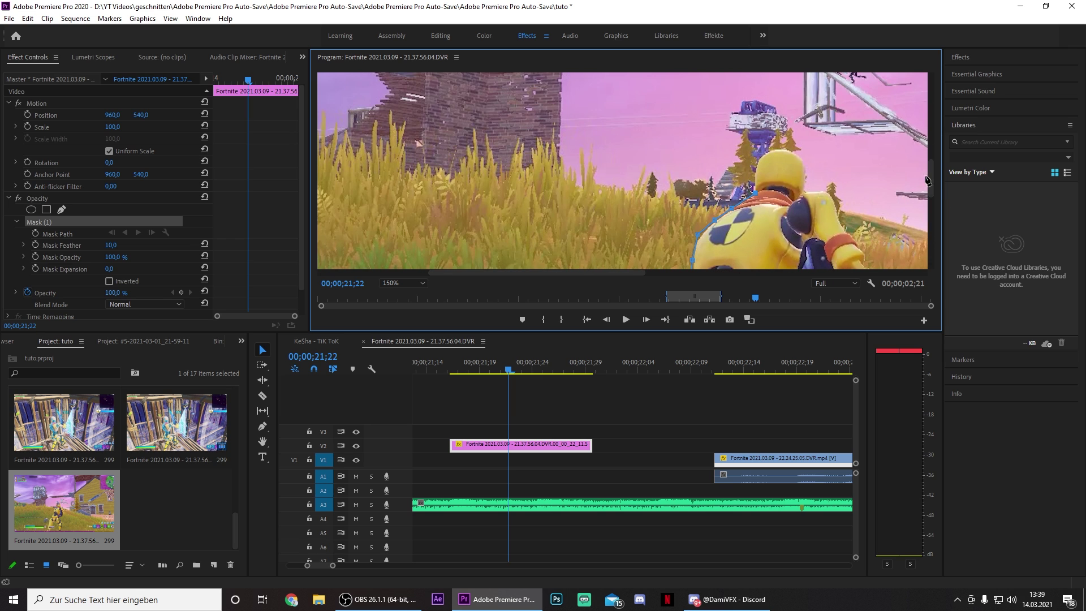
{"action": "left_click", "coordinate": [810, 205]}
{"action": "scroll", "coordinate": [775, 234], "scroll_direction": "down", "scroll_amount": 2}
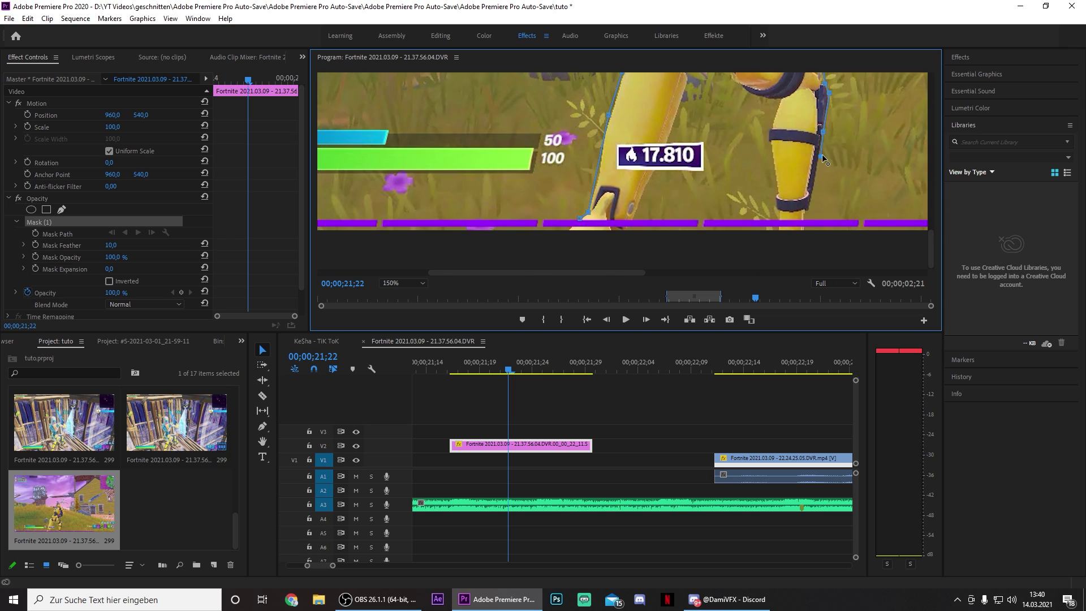
{"action": "scroll", "coordinate": [775, 234], "scroll_direction": "up", "scroll_amount": 2}
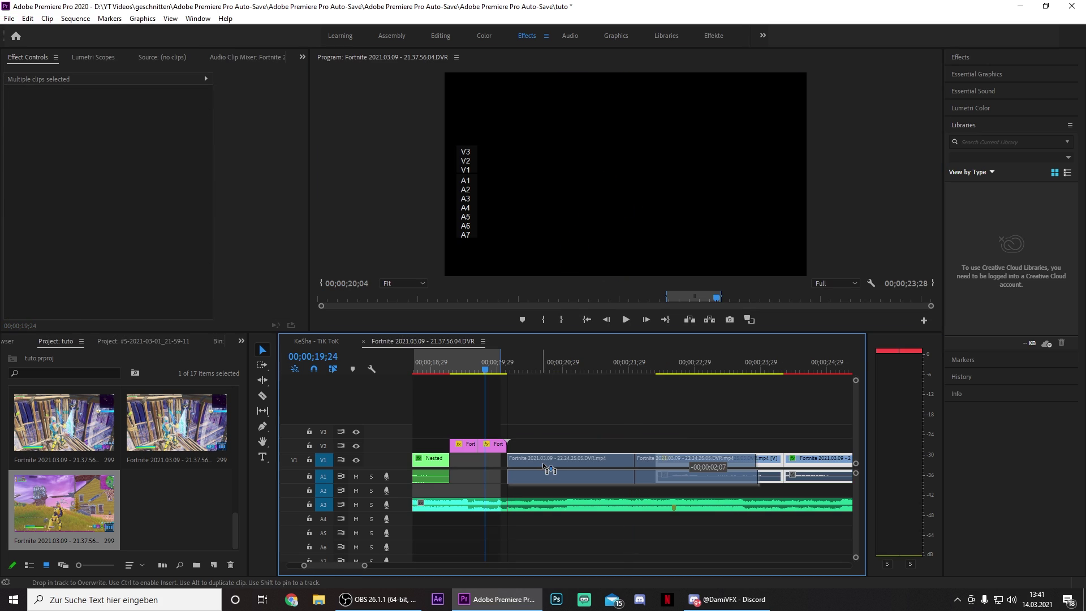
- Move the two gameplay clips on V1 so they start where the second masked still on V2 ends
{"action": "left_click_drag", "start_coordinate": [506, 447], "coordinate": [763, 486]}
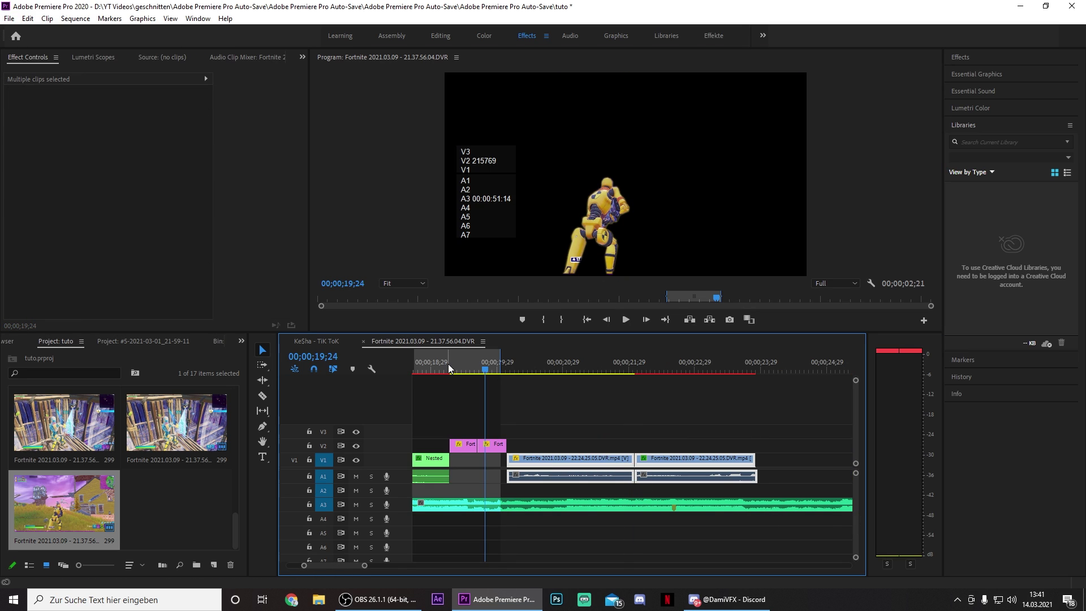
{"action": "left_click_drag", "start_coordinate": [443, 367], "coordinate": [450, 368]}
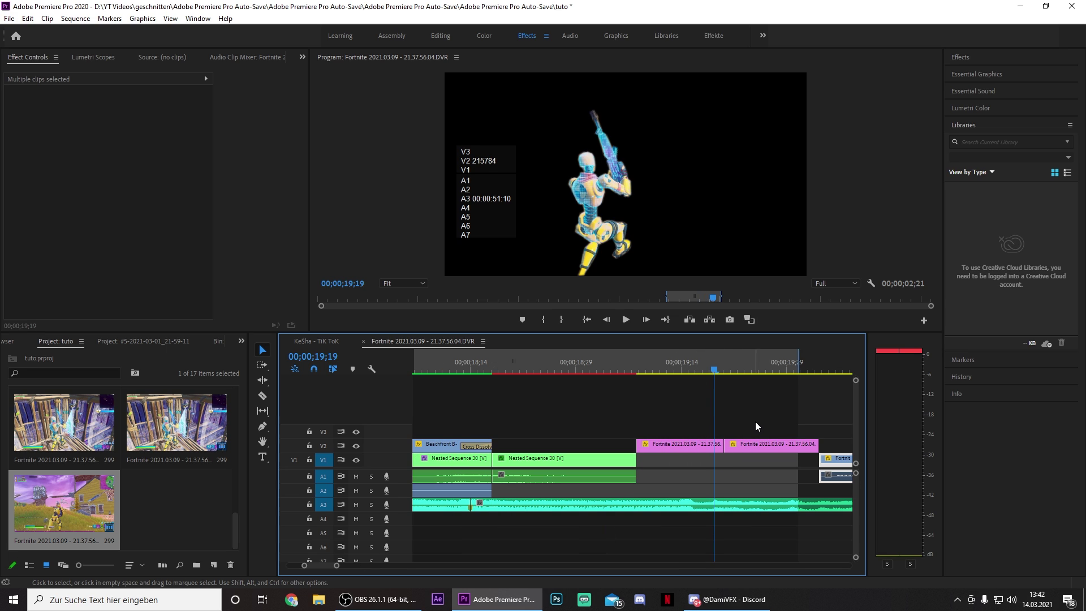
- Extend the ends of the first masked still and the nested clip on V1 to 00;00;19;25
{"action": "left_click", "coordinate": [632, 369]}
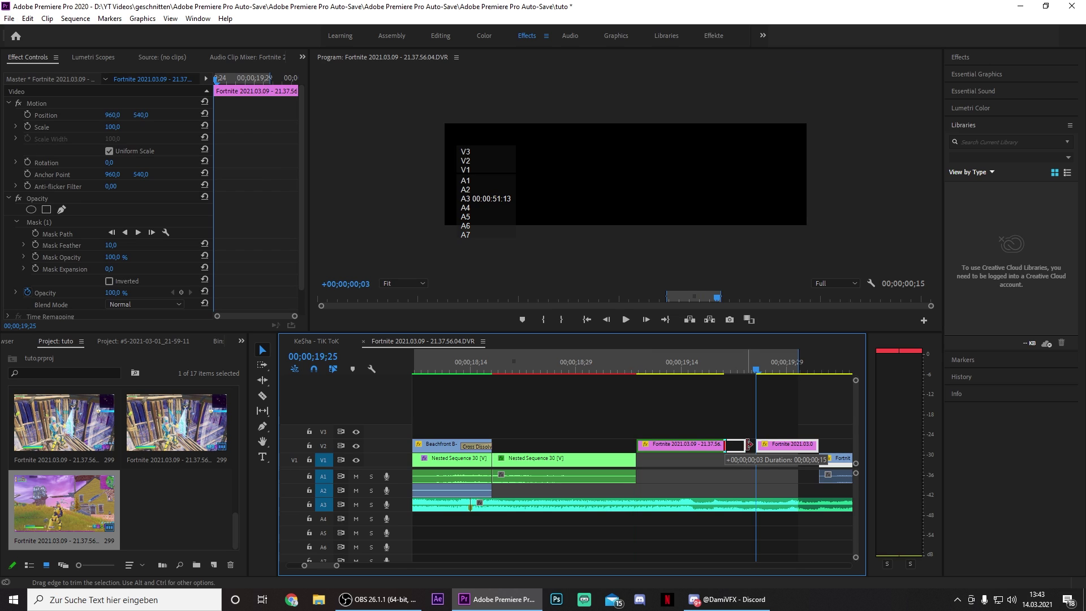
{"action": "mouse_move", "coordinate": [744, 446]}
{"action": "left_mouse_down"}
{"action": "mouse_move", "coordinate": [729, 448]}
{"action": "mouse_move", "coordinate": [756, 447]}
{"action": "left_mouse_up"}
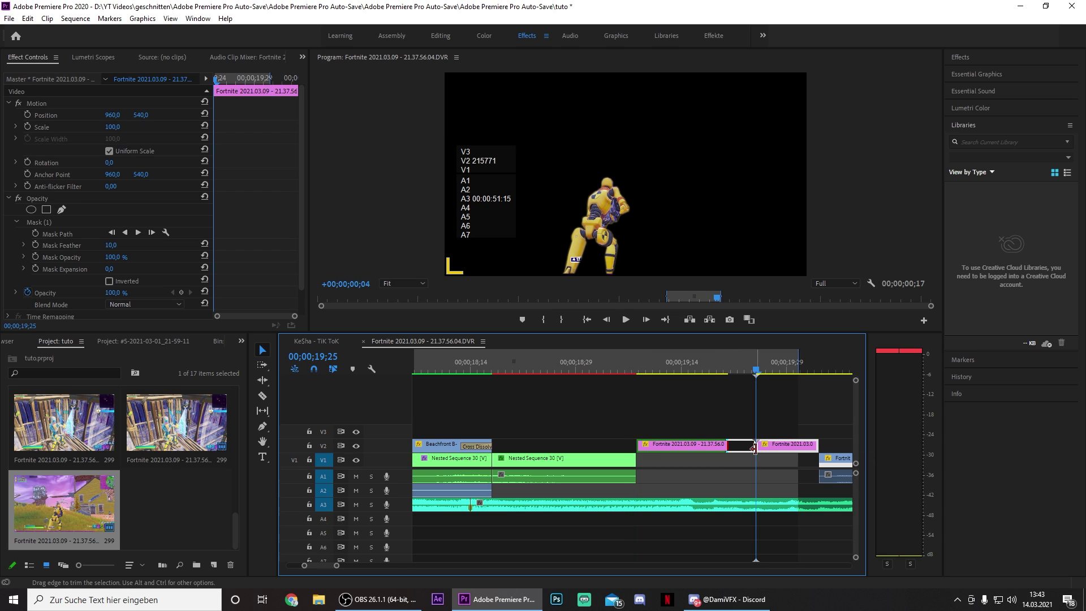
{"action": "left_click_drag", "start_coordinate": [639, 464], "coordinate": [756, 464]}
- Cut the nested clip on V1 at 00;00;19;08, where the first masked still begins
{"action": "key", "text": "c"}
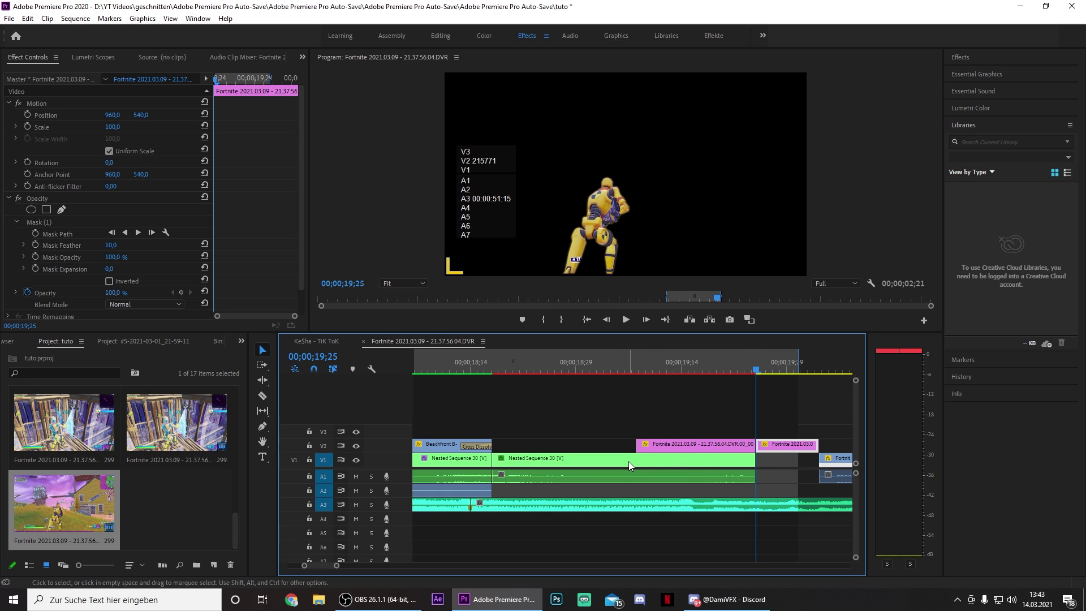
{"action": "key", "text": "Up"}
{"action": "left_click", "coordinate": [636, 460]}
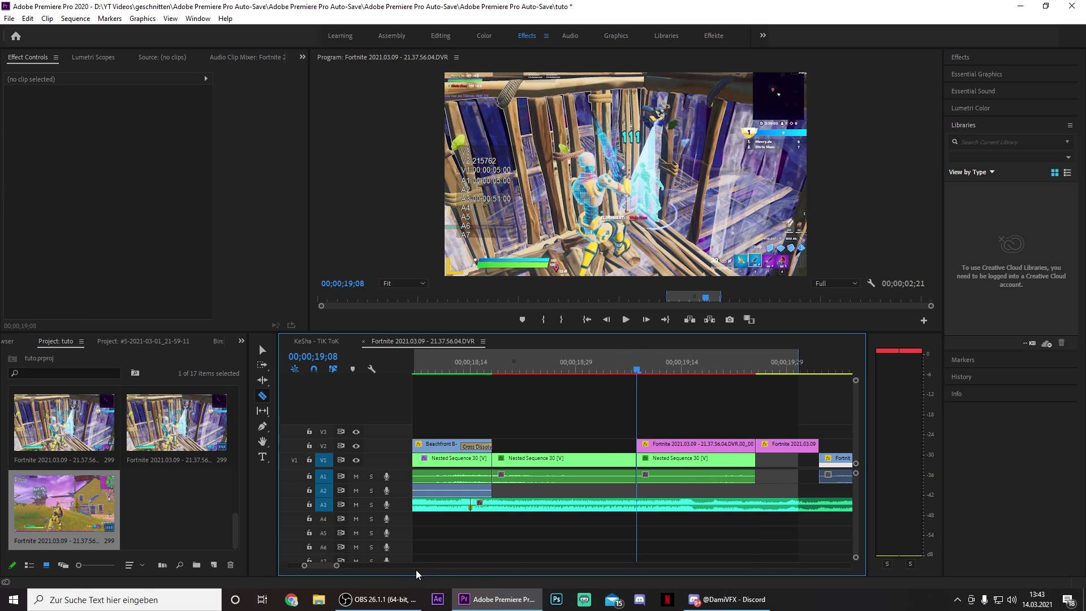
- Extend the start of the gameplay clip on V1 back to 00;00;19;25, beneath the start of the second masked still
{"action": "left_click", "coordinate": [758, 370]}
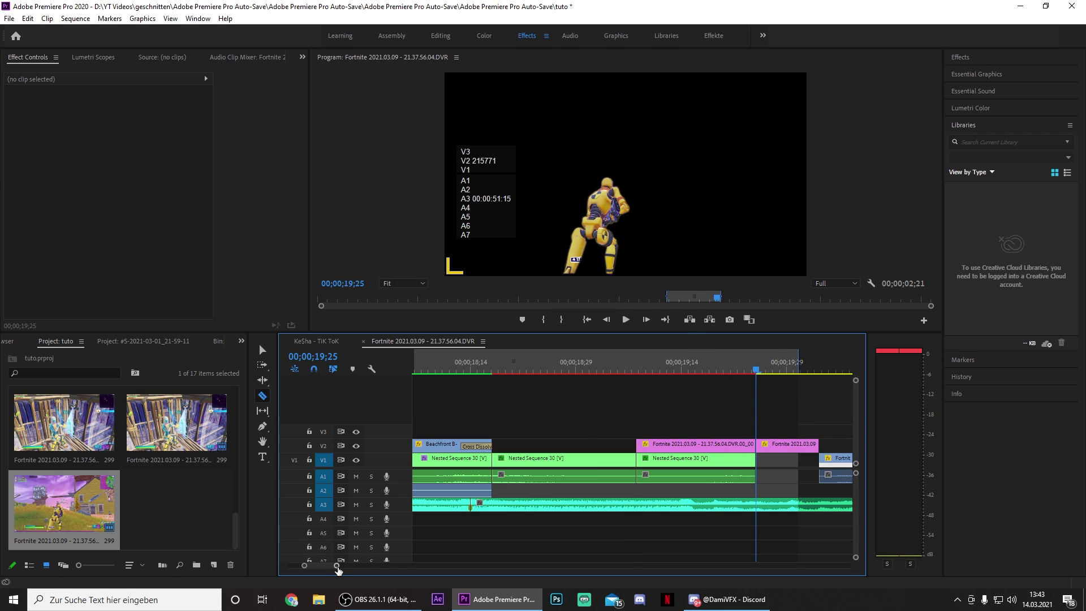
{"action": "left_click_drag", "start_coordinate": [336, 566], "coordinate": [345, 566]}
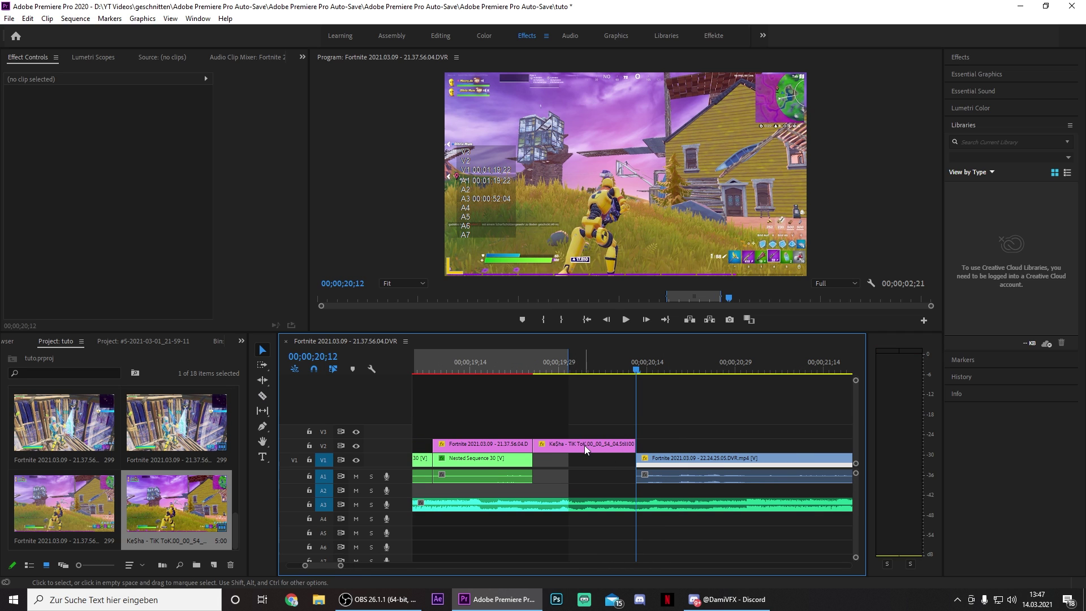
{"action": "left_click_drag", "start_coordinate": [640, 461], "coordinate": [539, 457]}
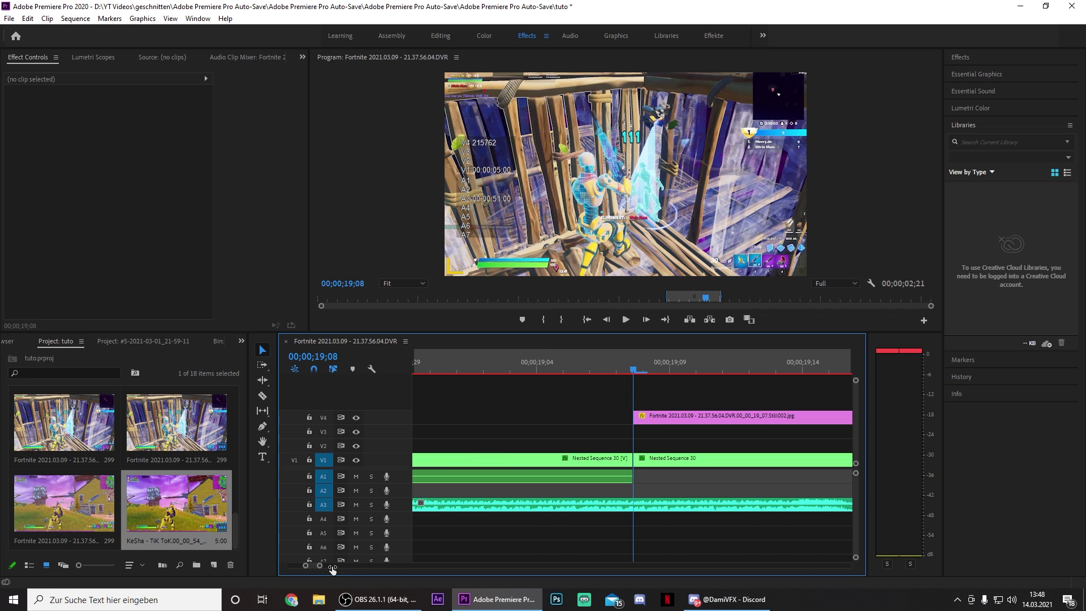
{"action": "left_click_drag", "start_coordinate": [312, 566], "coordinate": [333, 566]}
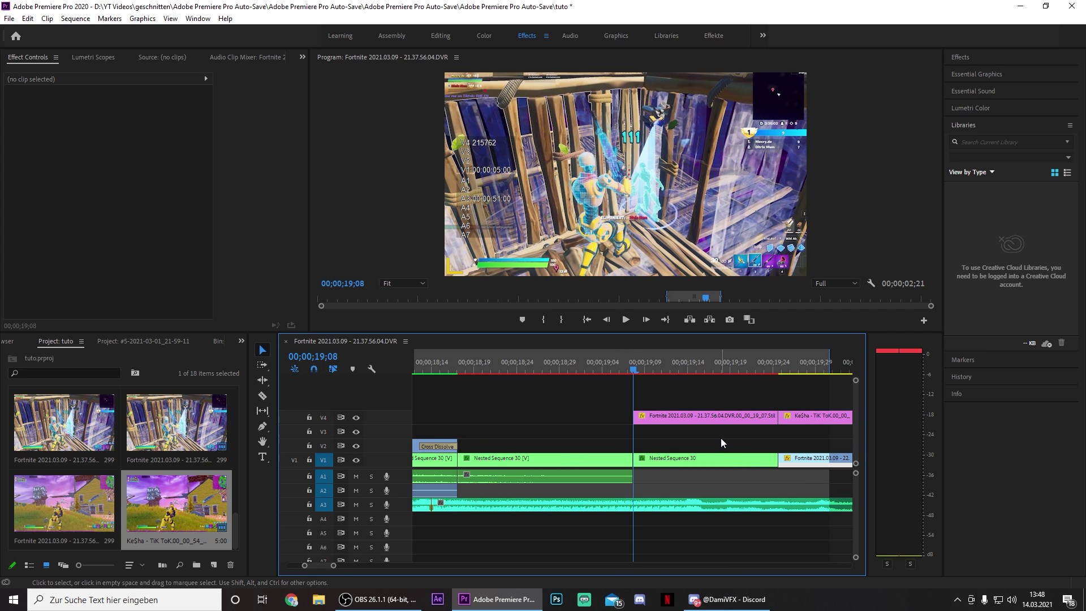
- Cut the nested clip on V1 at 00;00;19;12 and apply S_BlurMoCurves to the short piece before the cut
{"action": "key", "text": "Right"}
{"action": "key", "text": "Right"}
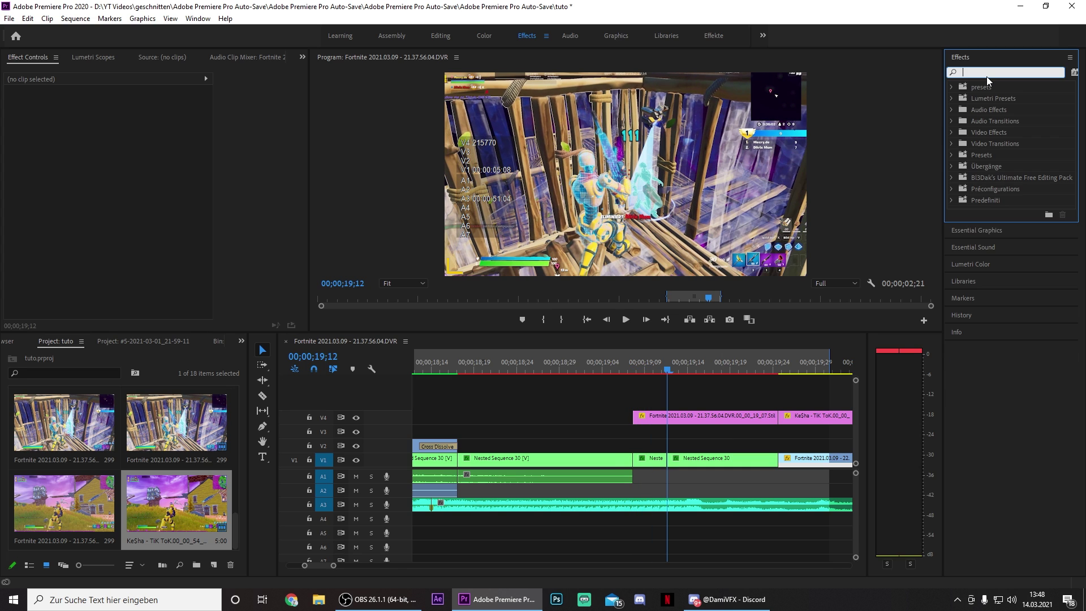
{"action": "type", "text": "blur"}
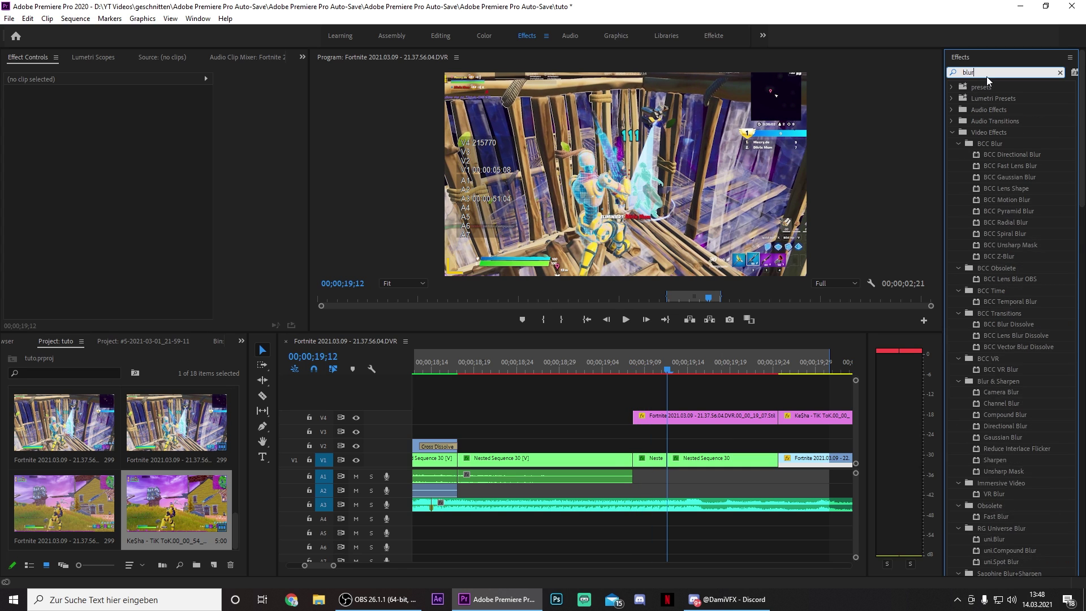
{"action": "type", "text": "mo"}
{"action": "left_click_drag", "start_coordinate": [1019, 157], "coordinate": [651, 458]}
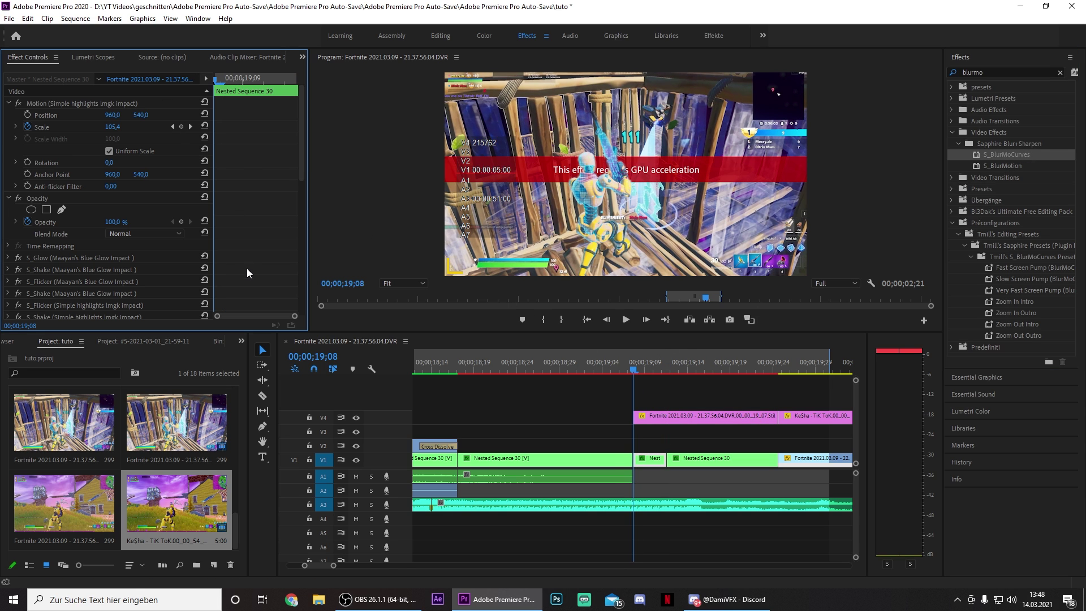
- Move S_BlurMoCurves above VR Chromatic Aberrations in the short nested piece's effect order
{"action": "scroll", "coordinate": [246, 270], "scroll_direction": "down", "scroll_amount": 5}
{"action": "left_click", "coordinate": [50, 251]}
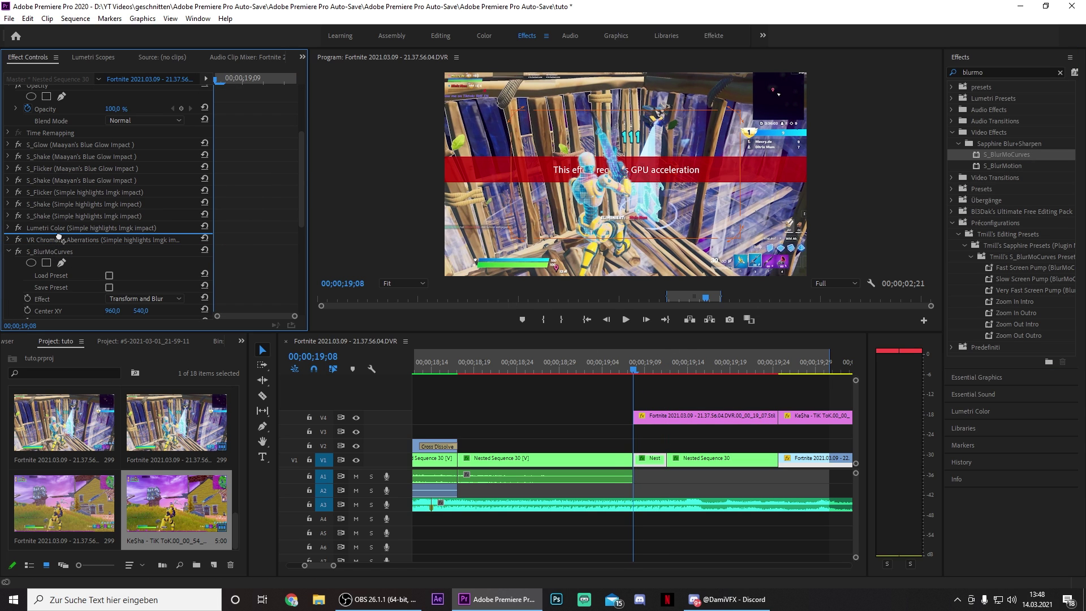
{"action": "scroll", "coordinate": [59, 276], "scroll_direction": "down", "scroll_amount": 4}
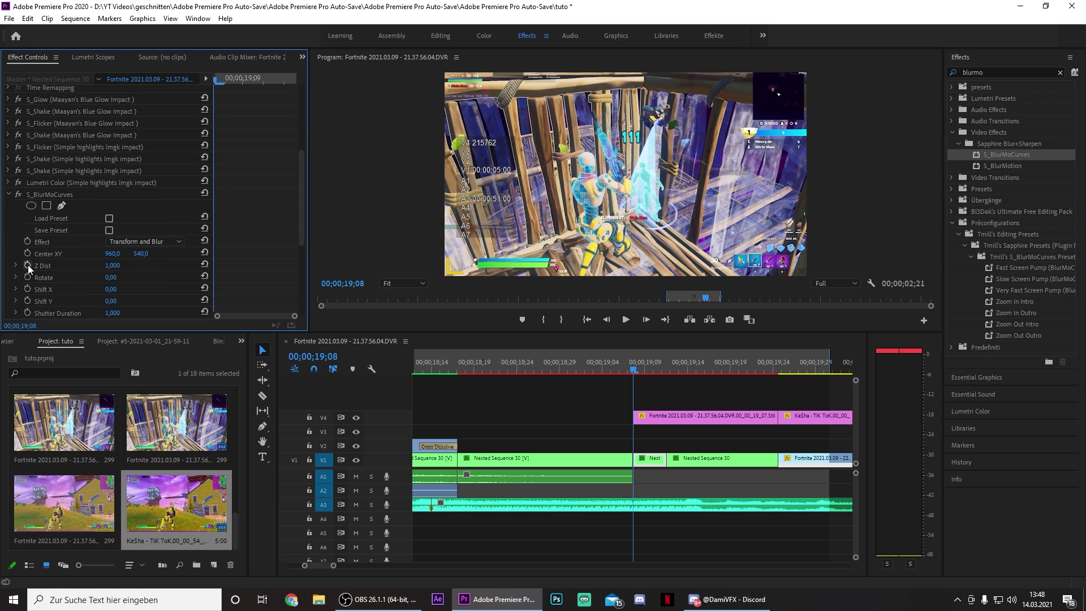
- Keyframe the short nested piece's Z Dist from 1,0 at 00;00;19;08 to 1,7 at 00;00;19;12
{"action": "left_click", "coordinate": [27, 264]}
{"action": "key", "text": "Right"}
{"action": "key", "text": "Right"}
{"action": "key", "text": "Right"}
{"action": "key", "text": "Right"}
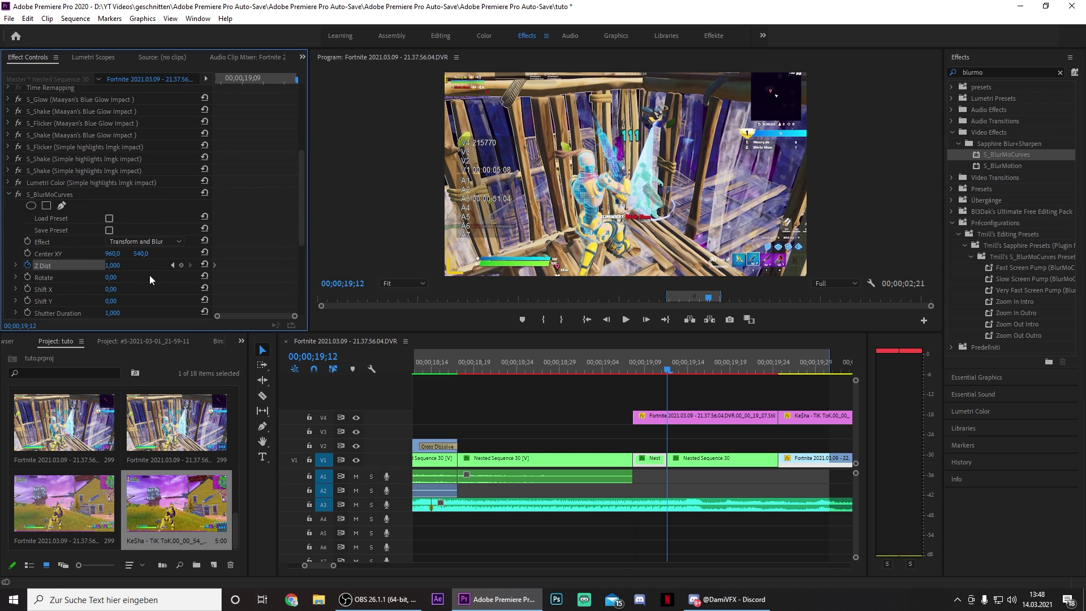
{"action": "left_click", "coordinate": [119, 266]}
{"action": "type", "text": "1,7"}
{"action": "key", "text": "Return"}
- Apply S_BlurMoCurves above VR Chromatic Aberrations on the nested piece after 00;00;19;12 and set its Z Dist to 1,7
{"action": "key", "text": "Right"}
{"action": "left_click_drag", "start_coordinate": [1009, 154], "coordinate": [725, 463]}
{"action": "scroll", "coordinate": [112, 254], "scroll_direction": "down", "scroll_amount": 5}
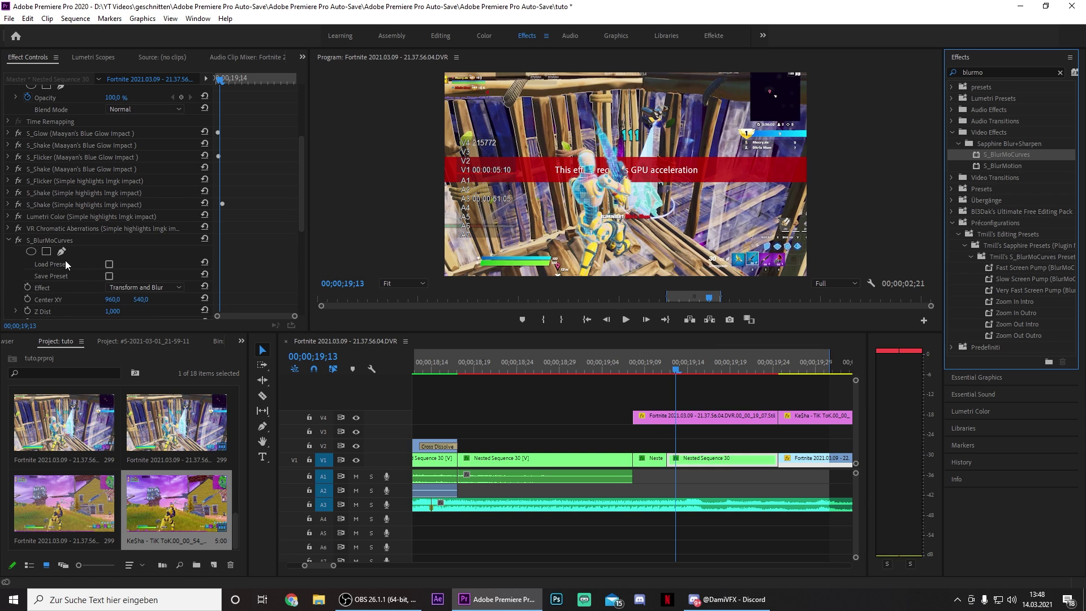
{"action": "left_click", "coordinate": [116, 299]}
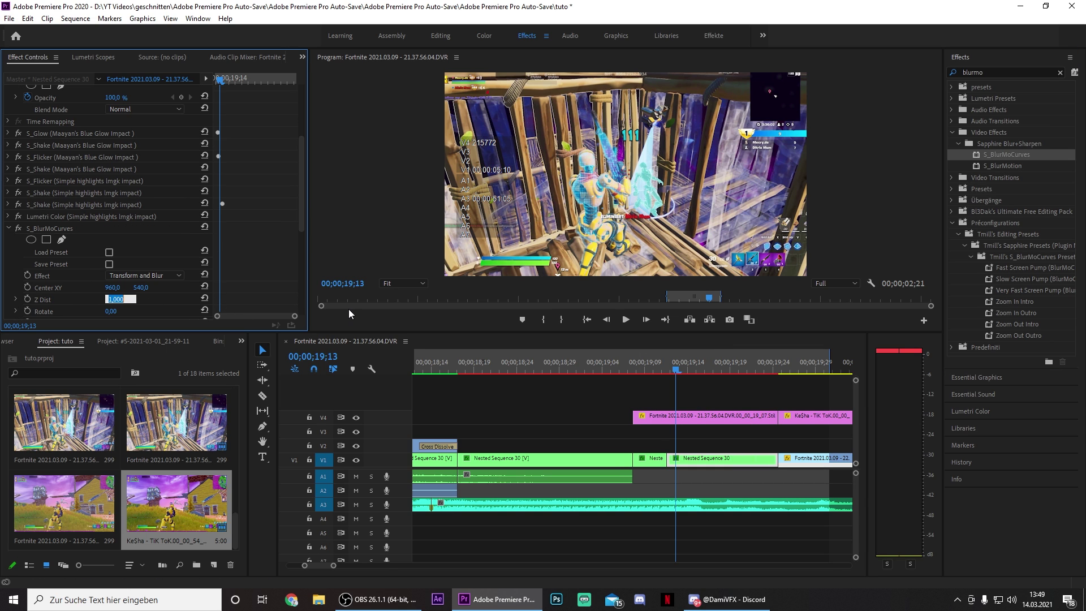
{"action": "type", "text": "1,7"}
{"action": "key", "text": "Return"}
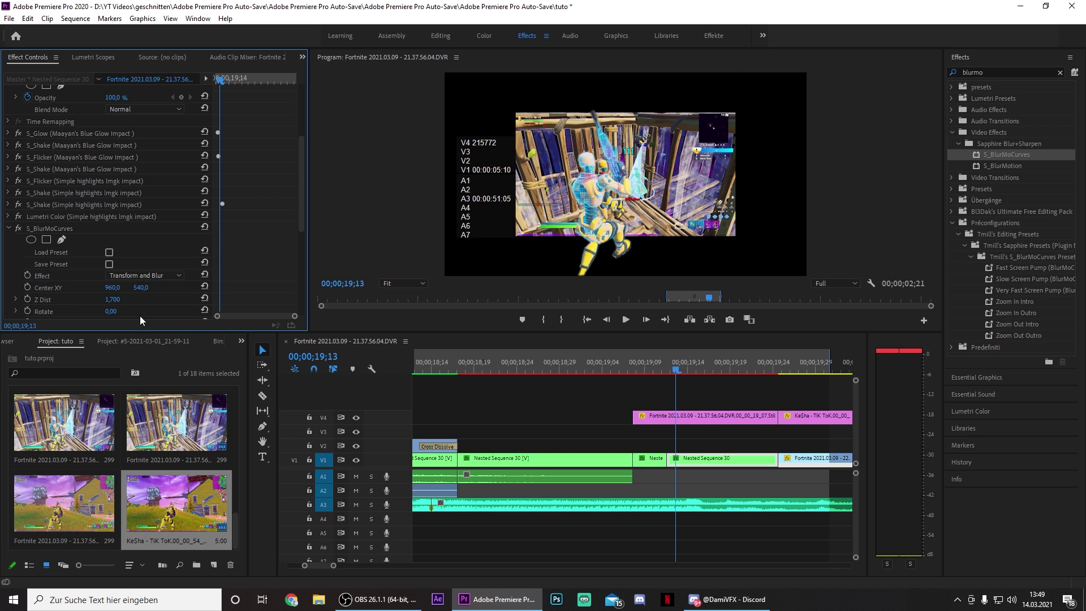
- Play back the zoom-out on the nested pieces from just before 00;00;19;08
{"action": "left_click", "coordinate": [622, 370]}
{"action": "key", "text": "space"}
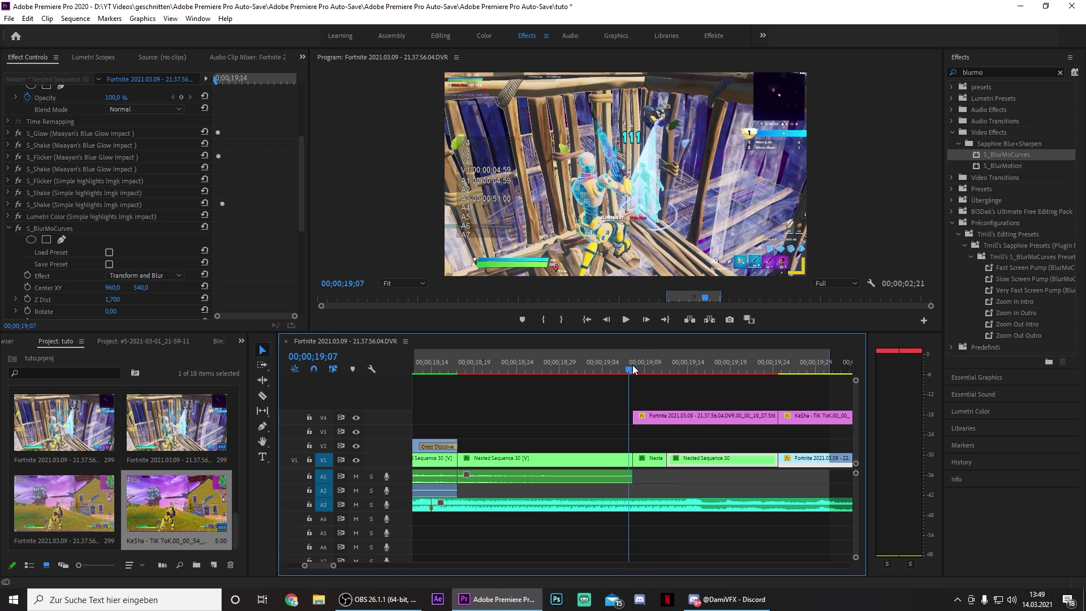
{"action": "key", "text": "space"}
- Apply S_BlurMoCurves to the V1 gameplay clip beneath the second masked still and set its Z Dist to 1,7
{"action": "mouse_move", "coordinate": [334, 566]}
{"action": "left_mouse_down"}
{"action": "mouse_move", "coordinate": [343, 567]}
{"action": "mouse_move", "coordinate": [318, 564]}
{"action": "left_mouse_up"}
{"action": "left_click_drag", "start_coordinate": [1010, 154], "coordinate": [569, 465]}
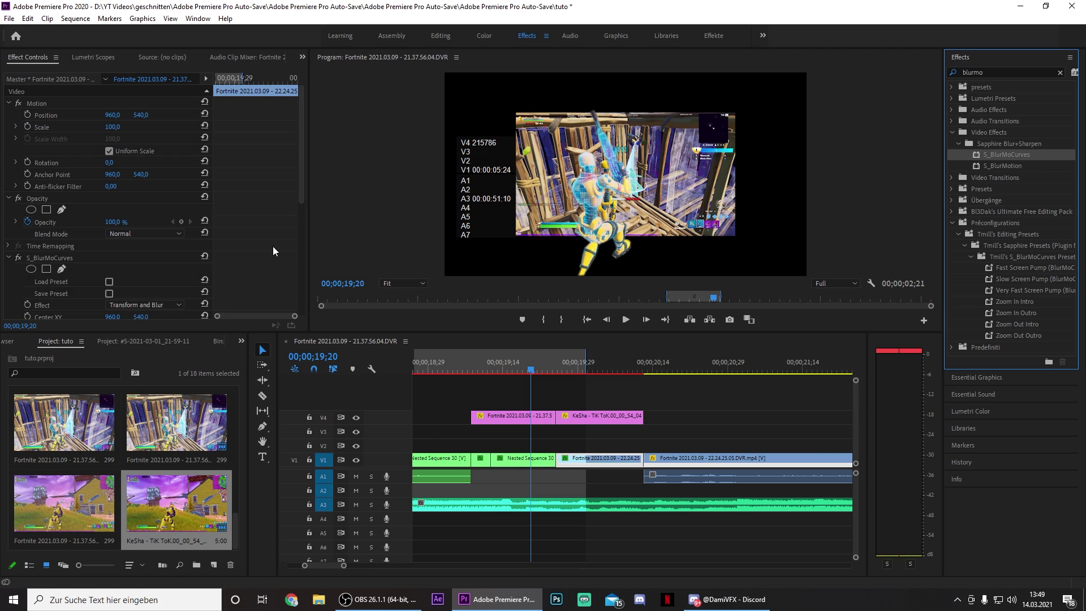
{"action": "scroll", "coordinate": [261, 254], "scroll_direction": "down", "scroll_amount": 5}
{"action": "left_click", "coordinate": [112, 250]}
{"action": "type", "text": "1,7"}
{"action": "key", "text": "Return"}
- Cut the gameplay clip beneath the second masked still at 00;00;20;08, four frames before its end
{"action": "left_click", "coordinate": [639, 436]}
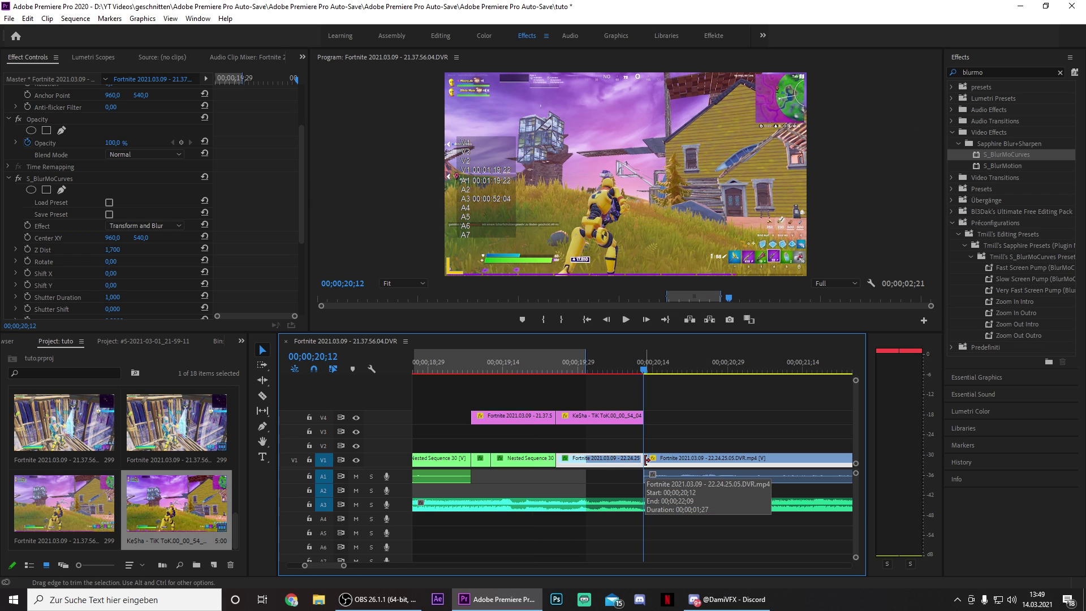
{"action": "key", "text": "Left"}
{"action": "key", "text": "Left"}
{"action": "key", "text": "Left"}
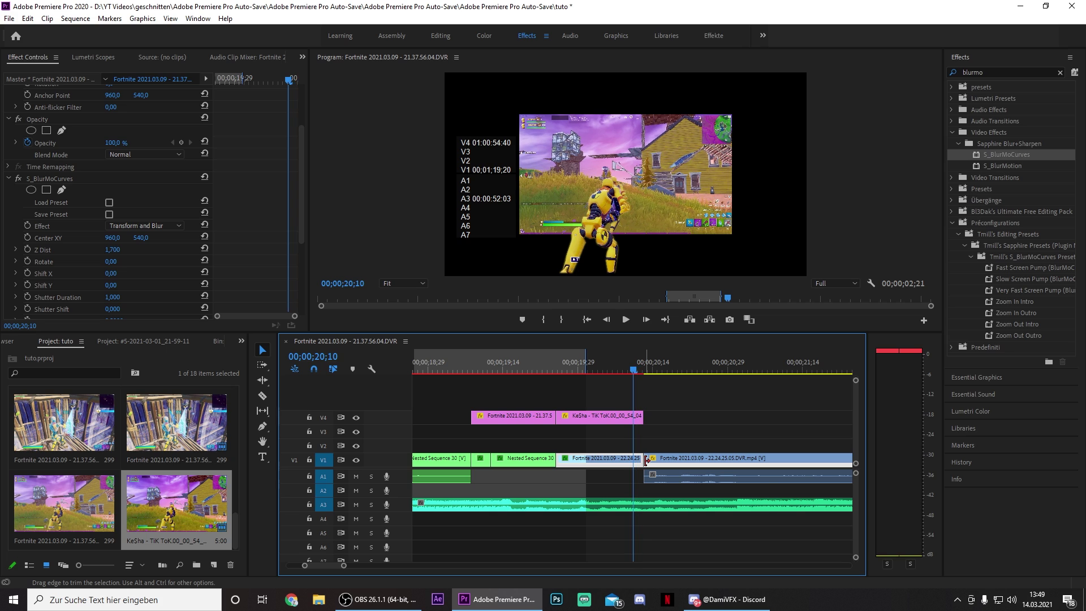
{"action": "key", "text": "Left"}
{"action": "key", "text": "ctrl+k"}
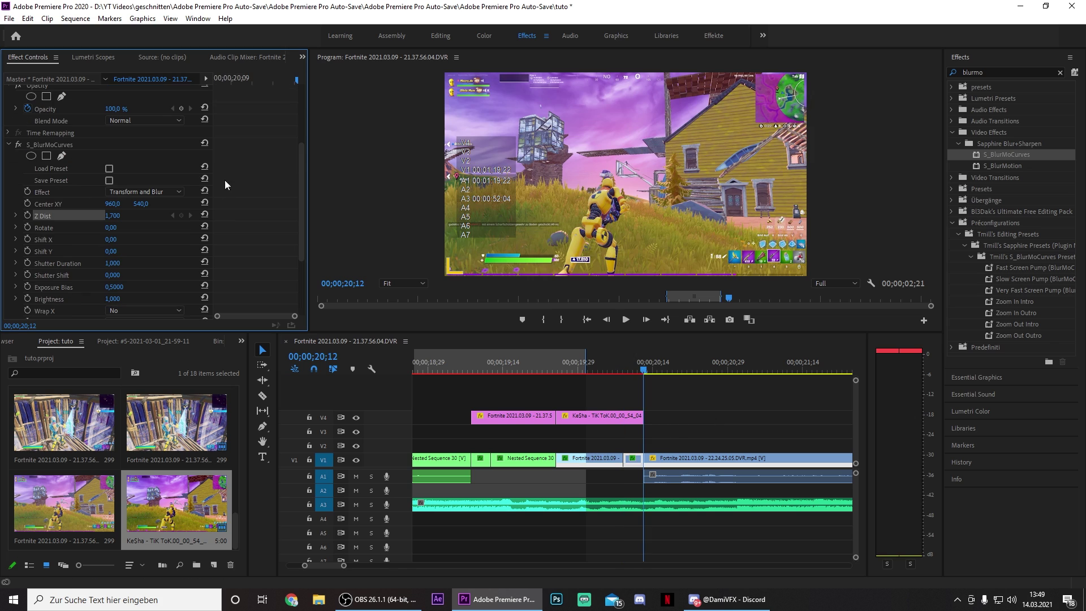
- Keyframe Z Dist on the short last gameplay piece from 1,7 at 00;00;20;08 to the default value at its end
{"action": "left_click", "coordinate": [222, 79]}
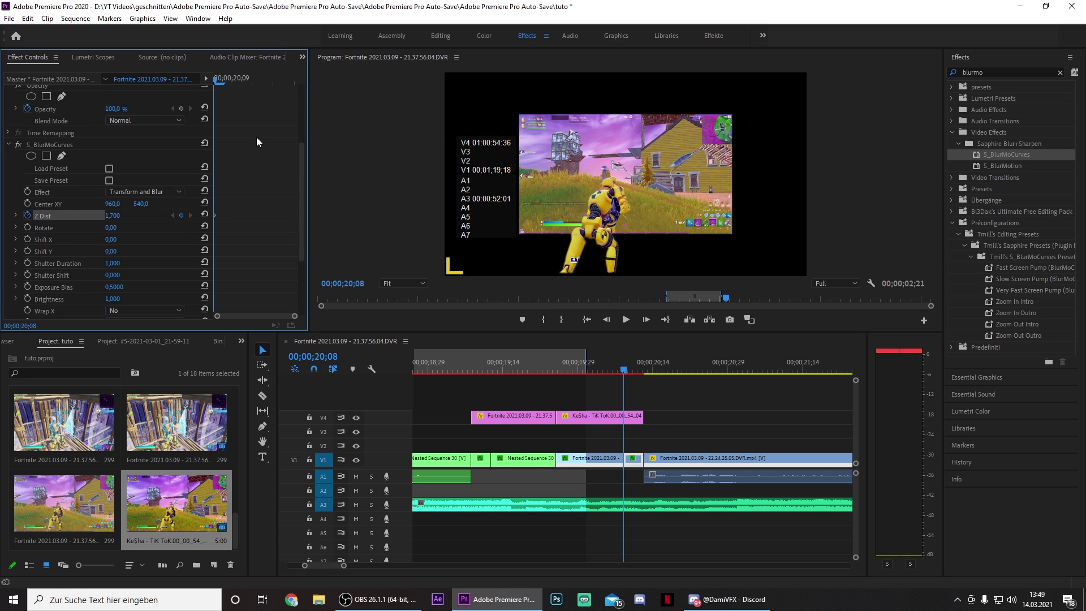
{"action": "left_click", "coordinate": [297, 78]}
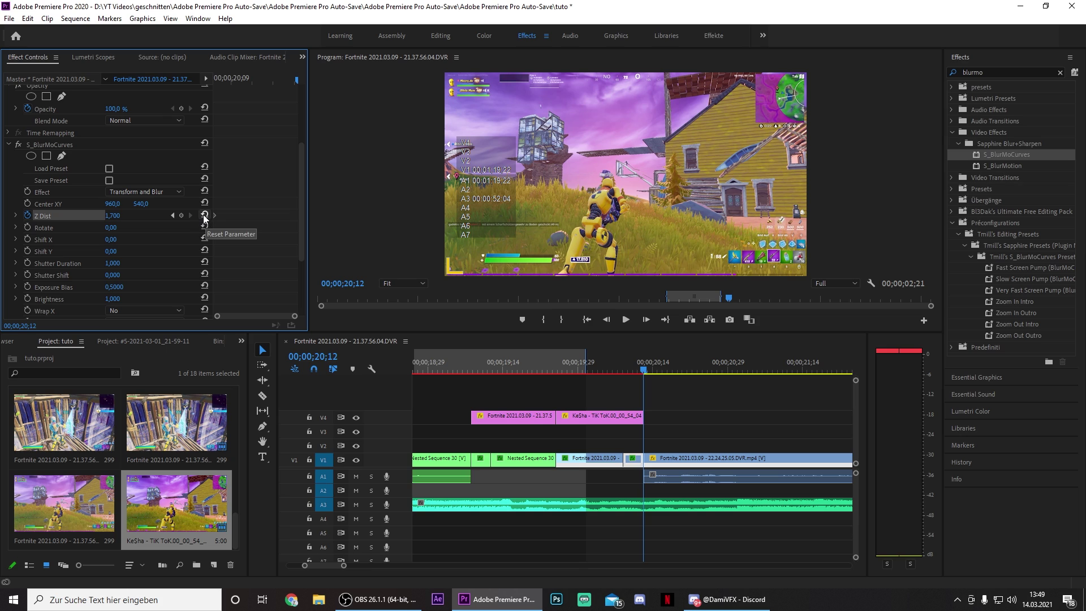
{"action": "left_click", "coordinate": [205, 216]}
- Find the S_Swish3D effect and apply it to the longer nested piece beneath the first masked still
{"action": "triple_click", "coordinate": [1007, 73]}
{"action": "type", "text": "s_"}
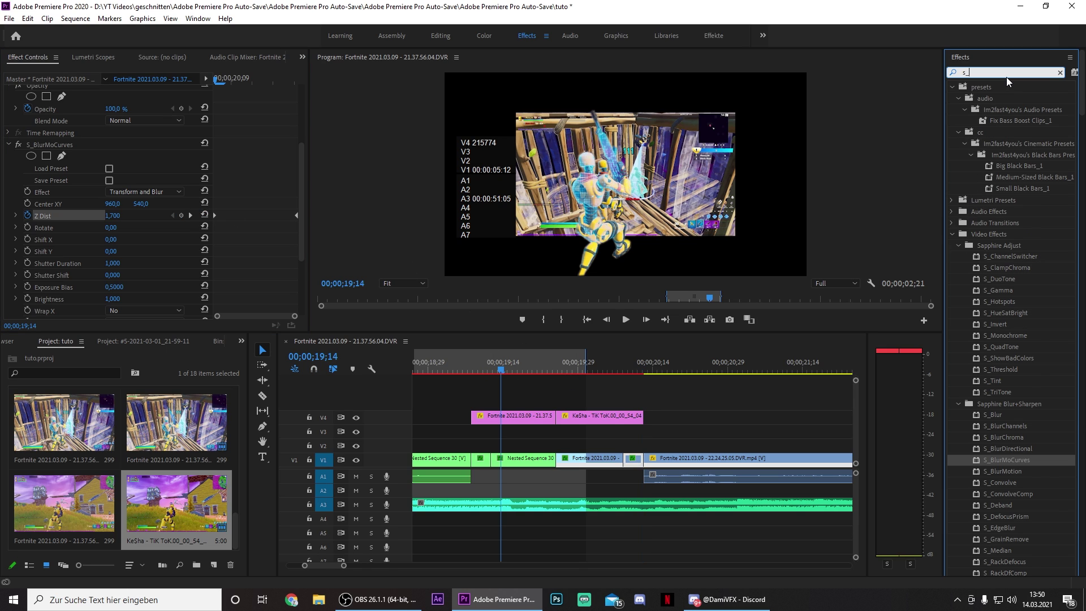
{"action": "type", "text": "swish"}
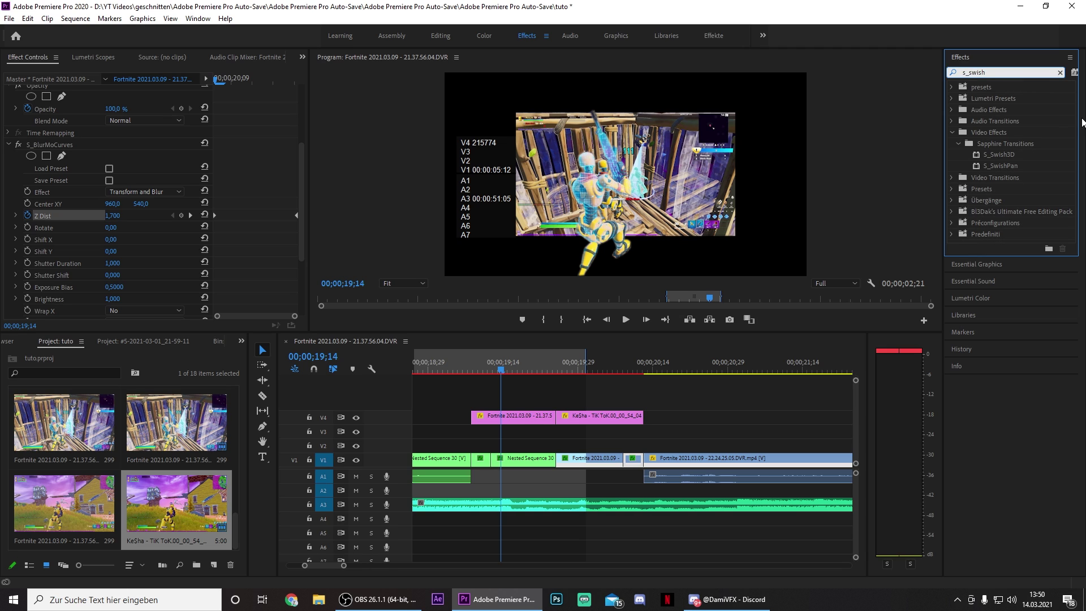
{"action": "left_click_drag", "start_coordinate": [1005, 154], "coordinate": [509, 504]}
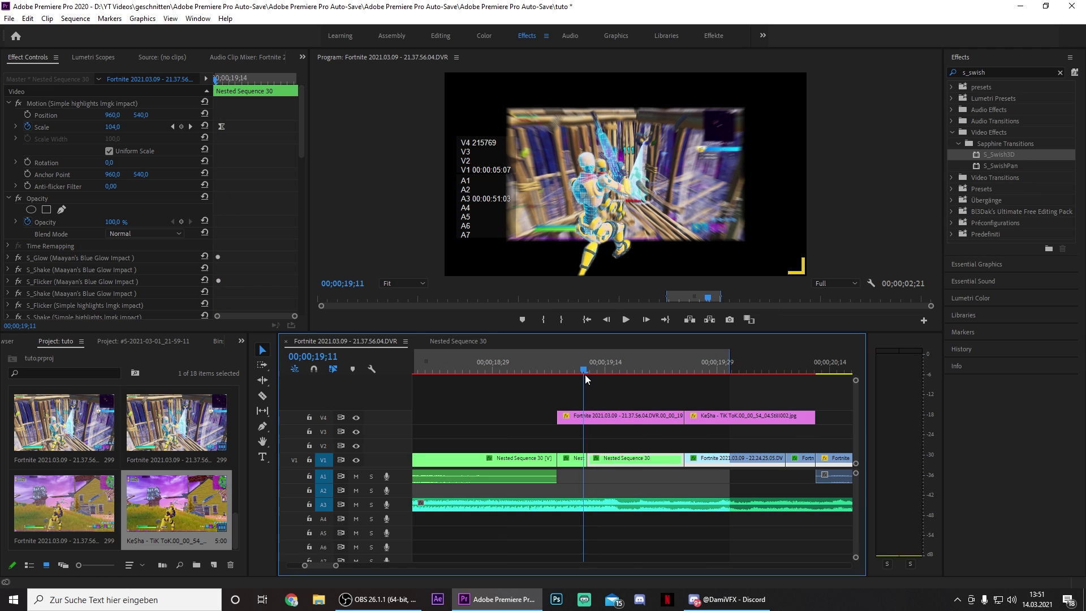
- Set both Tilt and Swivel of S_Swish3D to -360 on the longer nested piece
{"action": "left_click_drag", "start_coordinate": [585, 376], "coordinate": [582, 380]}
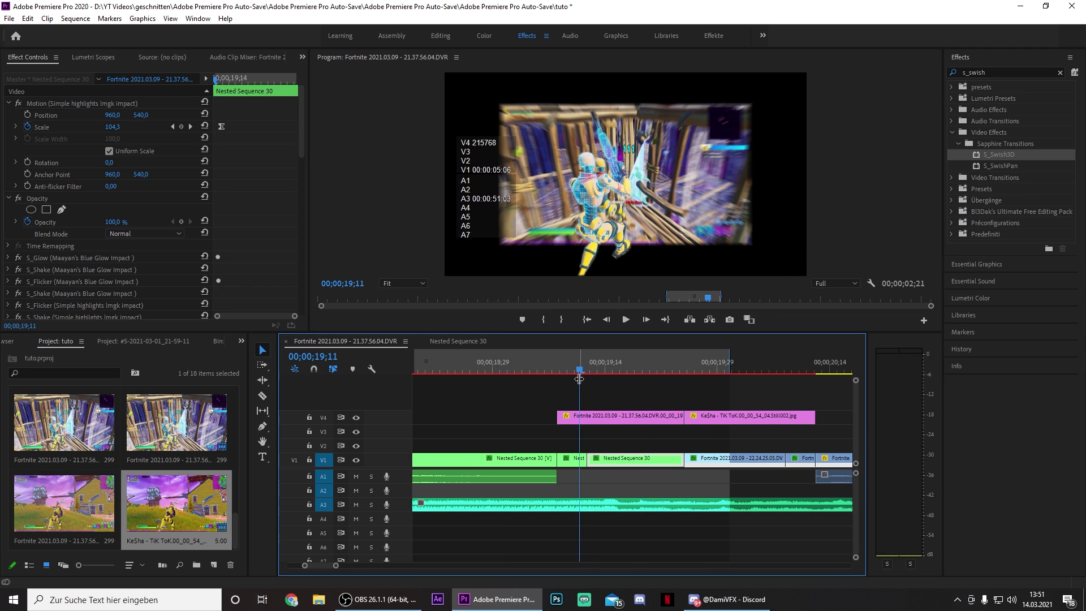
{"action": "key", "text": "Right"}
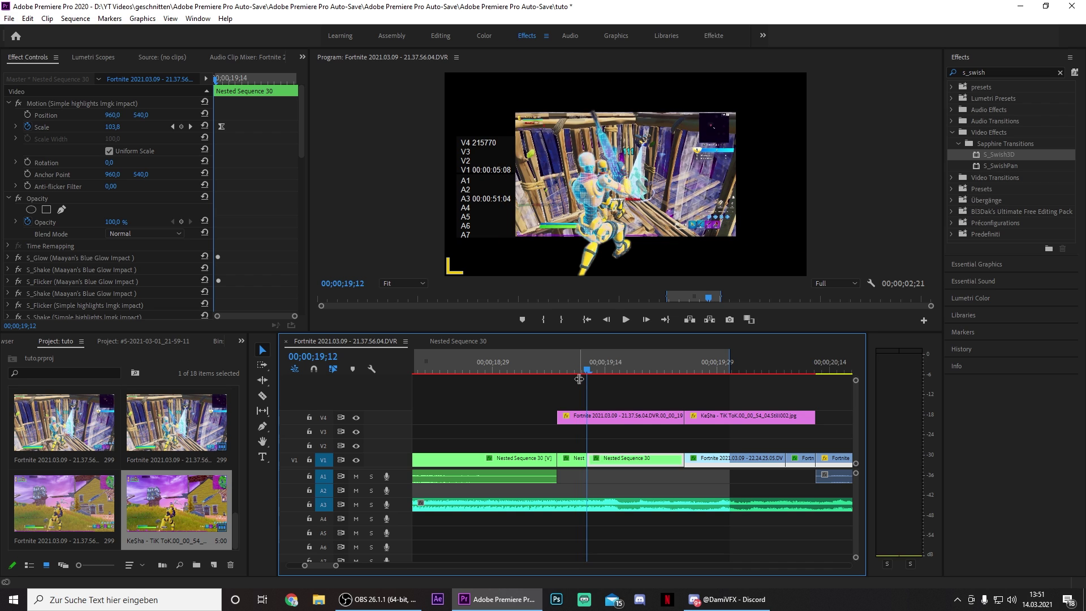
{"action": "scroll", "coordinate": [236, 225], "scroll_direction": "down", "scroll_amount": 6}
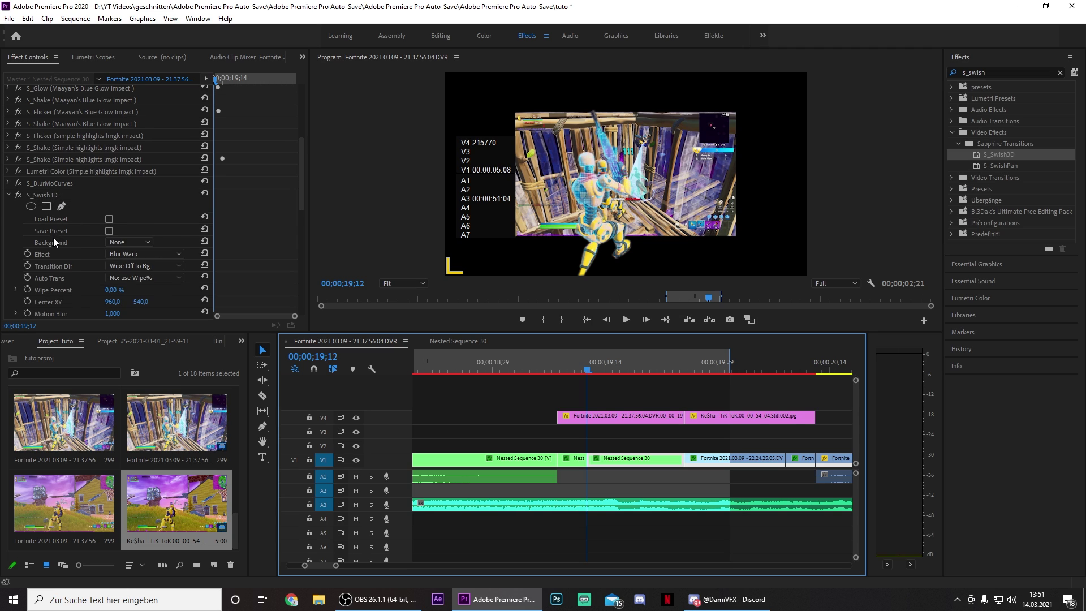
{"action": "scroll", "coordinate": [53, 238], "scroll_direction": "down", "scroll_amount": 3}
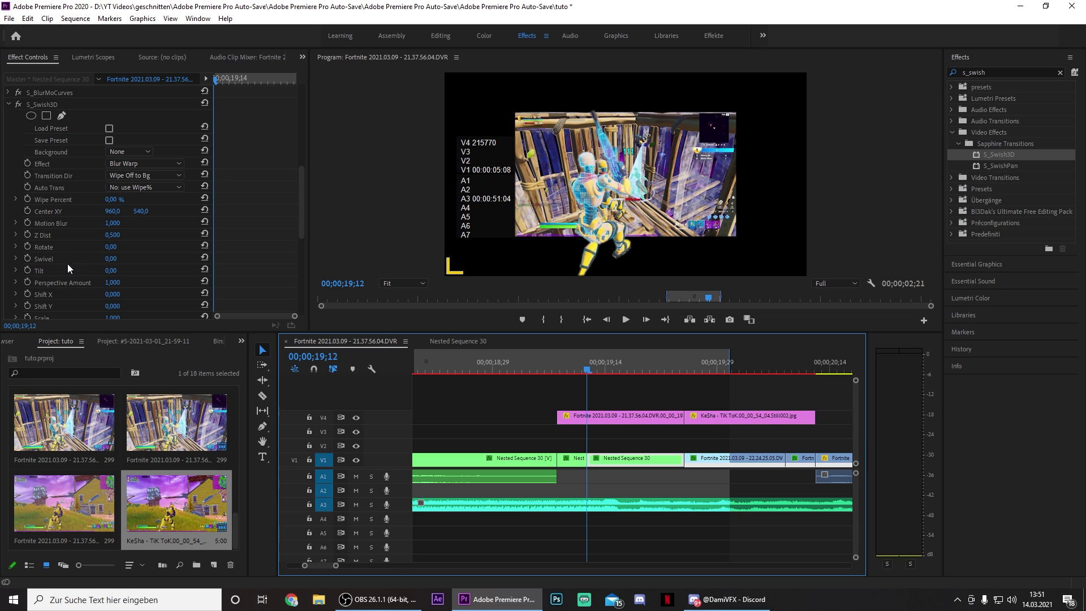
{"action": "left_click", "coordinate": [111, 272]}
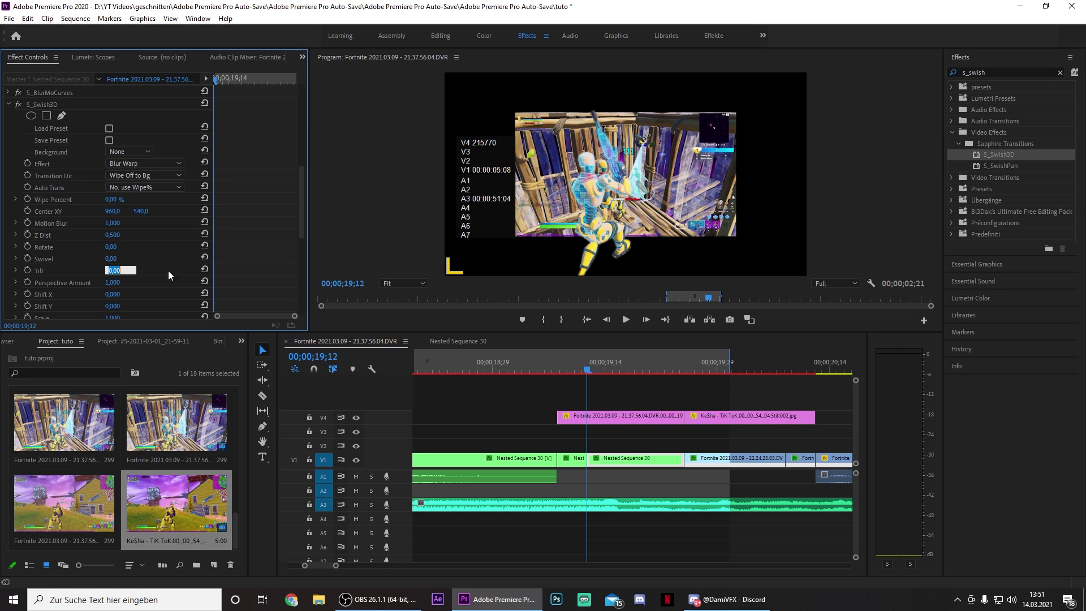
{"action": "type", "text": "-360"}
{"action": "key", "text": "Return"}
{"action": "left_click", "coordinate": [107, 260]}
{"action": "type", "text": "-360"}
{"action": "key", "text": "Return"}
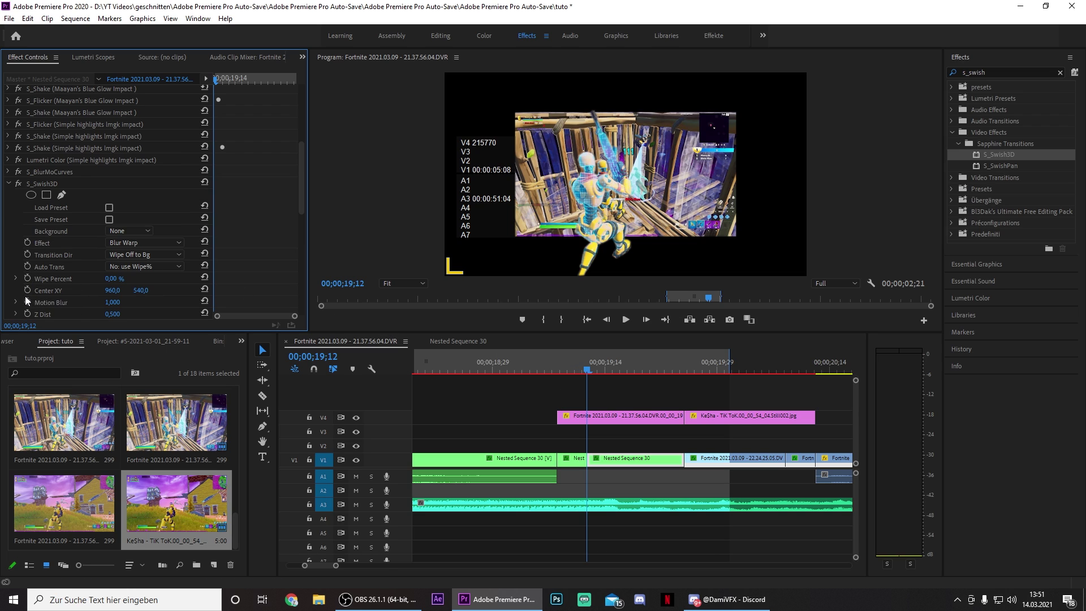
- Keyframe the nested piece's Wipe Percent from 0 % at 00;00;19;12 to 26 % at 00;00;19;25
{"action": "left_click", "coordinate": [27, 278]}
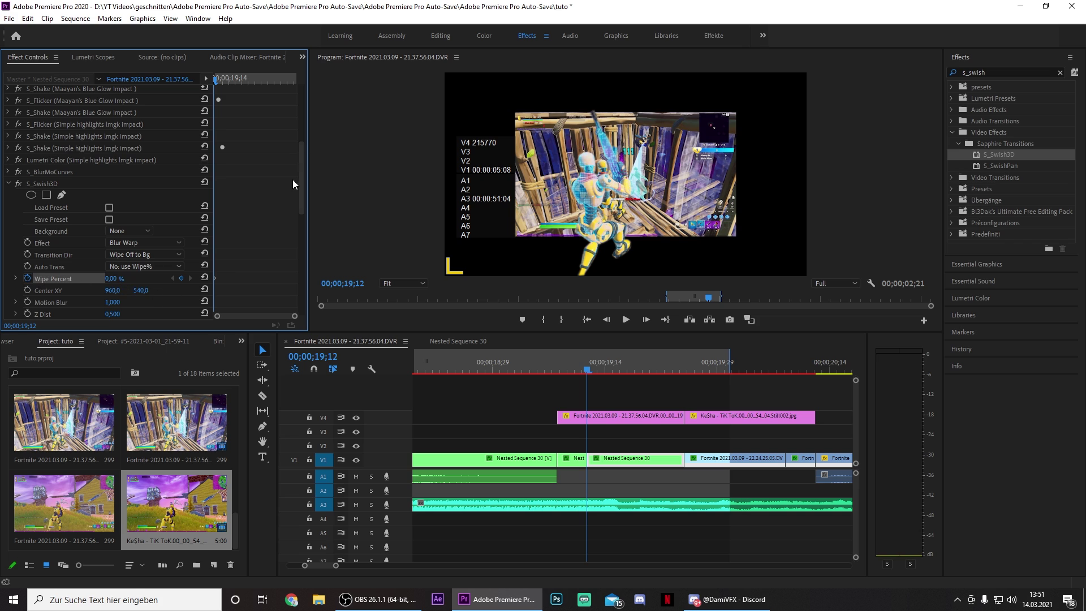
{"action": "left_click_drag", "start_coordinate": [219, 74], "coordinate": [311, 80]}
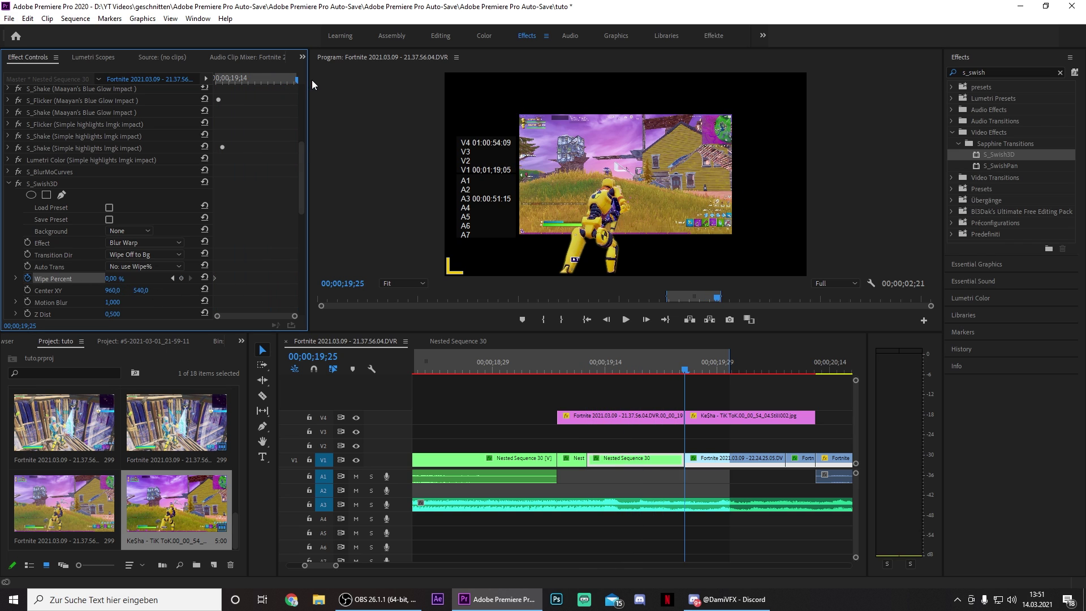
{"action": "left_click", "coordinate": [122, 278]}
{"action": "type", "text": "26"}
{"action": "key", "text": "Return"}
- Set both Tilt and Swivel of S_Swish3D to 360 on the gameplay clip that starts at 00;00;19;25
{"action": "left_click", "coordinate": [687, 371]}
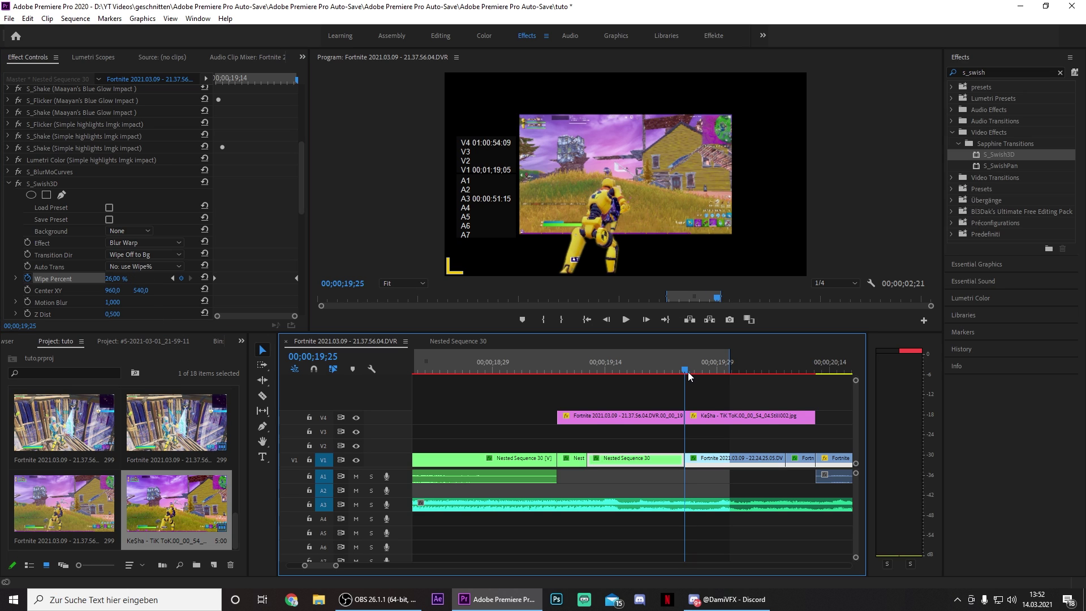
{"action": "left_click", "coordinate": [708, 459]}
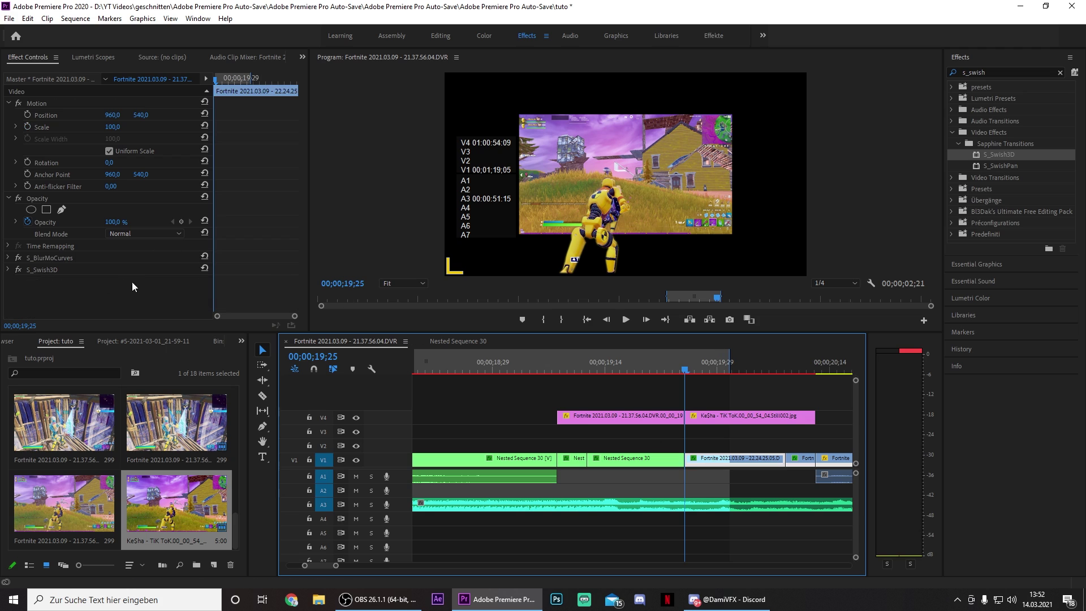
{"action": "left_click", "coordinate": [8, 270]}
{"action": "scroll", "coordinate": [151, 260], "scroll_direction": "down", "scroll_amount": 5}
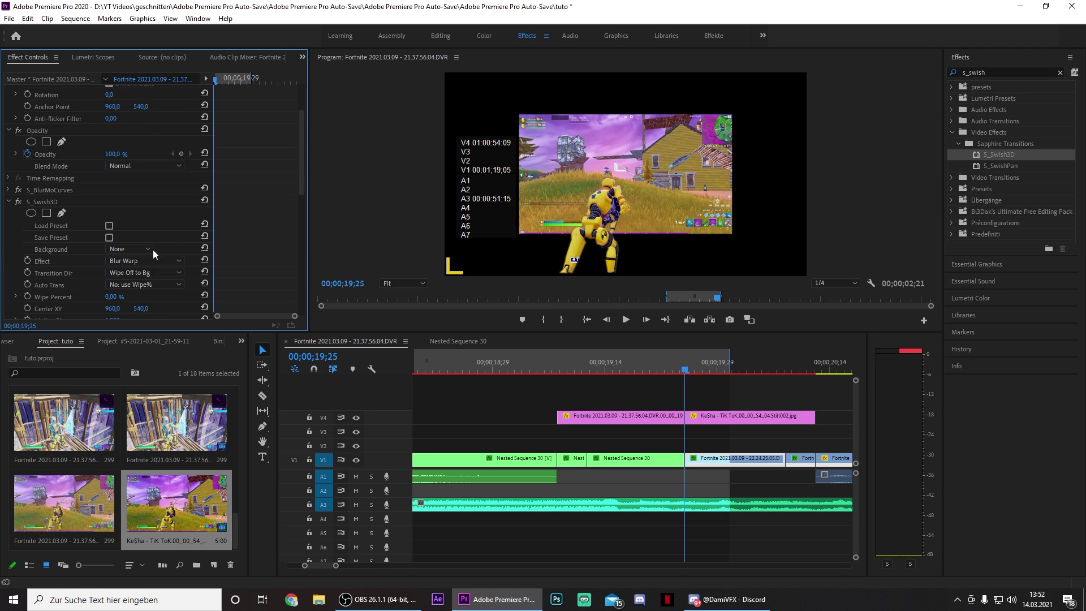
{"action": "scroll", "coordinate": [153, 278], "scroll_direction": "down", "scroll_amount": 3}
{"action": "left_click", "coordinate": [114, 244]}
{"action": "type", "text": "360"}
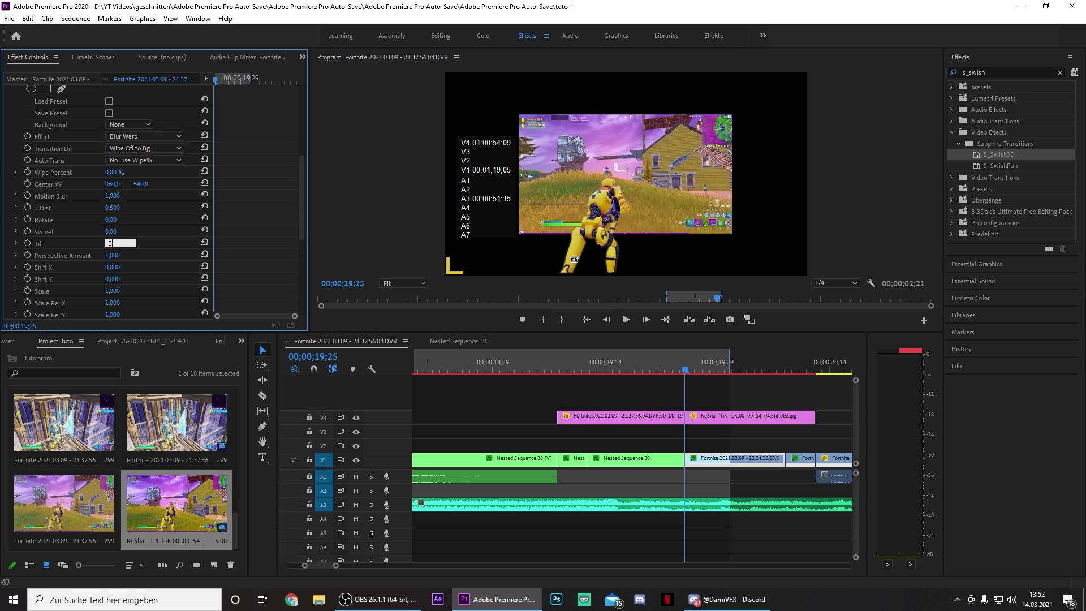
{"action": "key", "text": "Return"}
{"action": "left_click", "coordinate": [111, 232]}
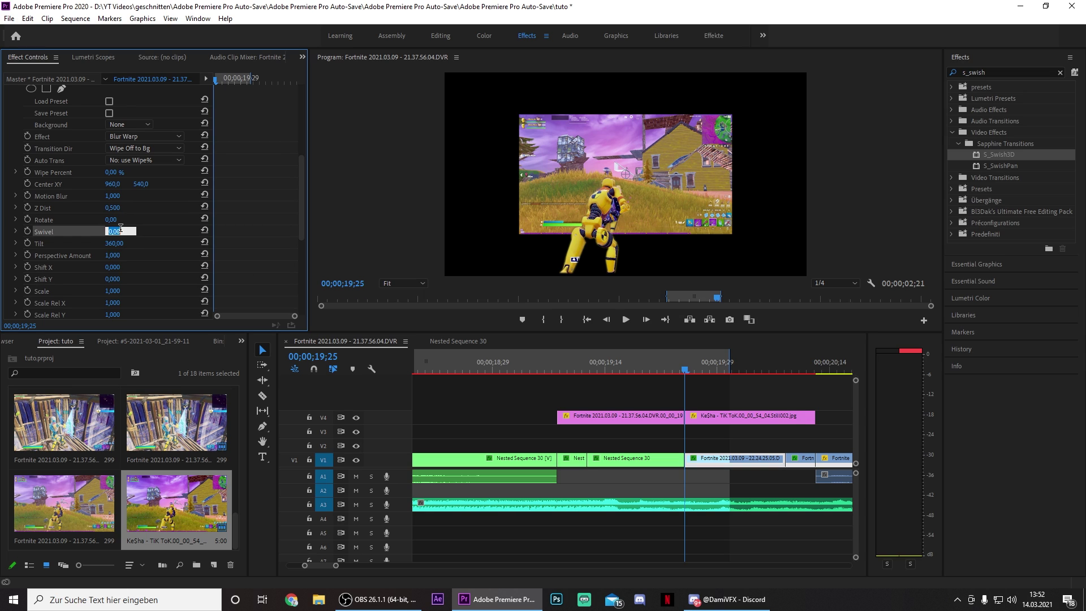
{"action": "type", "text": "360"}
{"action": "key", "text": "Return"}
- Keyframe that gameplay clip's Wipe Percent from 26 % at 00;00;19;25 to 0 % at 00;00;20;08
{"action": "left_click", "coordinate": [26, 183]}
{"action": "left_click", "coordinate": [114, 183]}
{"action": "type", "text": "26"}
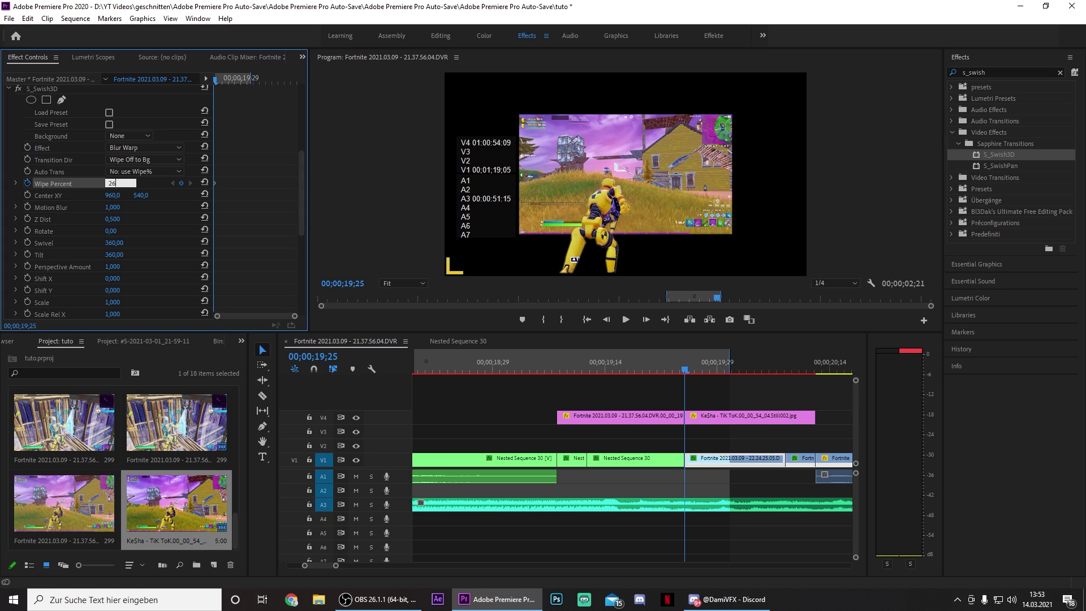
{"action": "key", "text": "Return"}
{"action": "left_click_drag", "start_coordinate": [236, 72], "coordinate": [297, 78]}
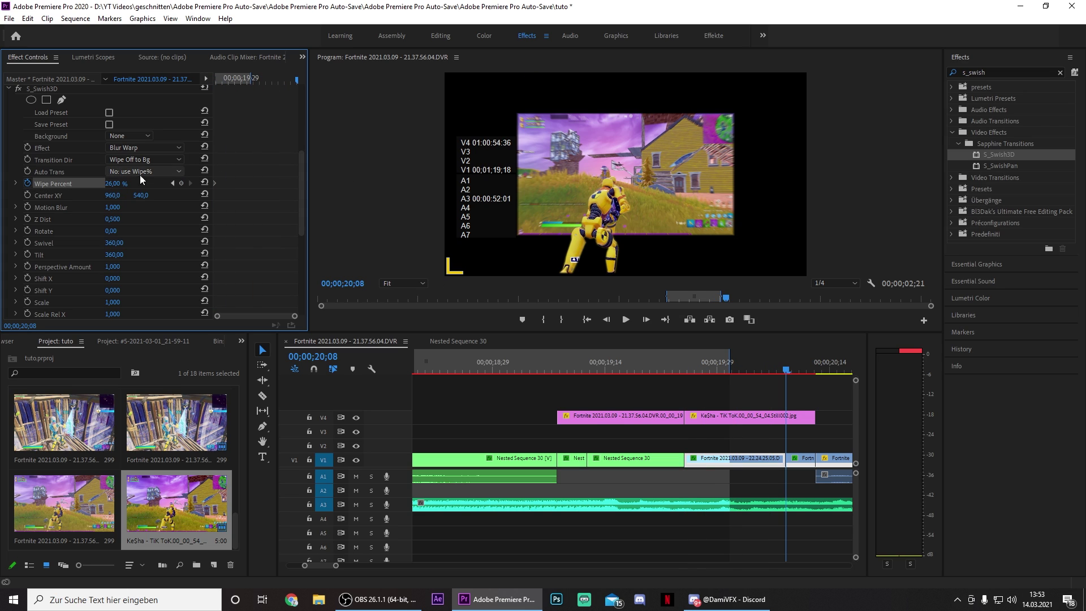
{"action": "left_click", "coordinate": [204, 182]}
{"action": "left_click_drag", "start_coordinate": [672, 438], "coordinate": [802, 451]}
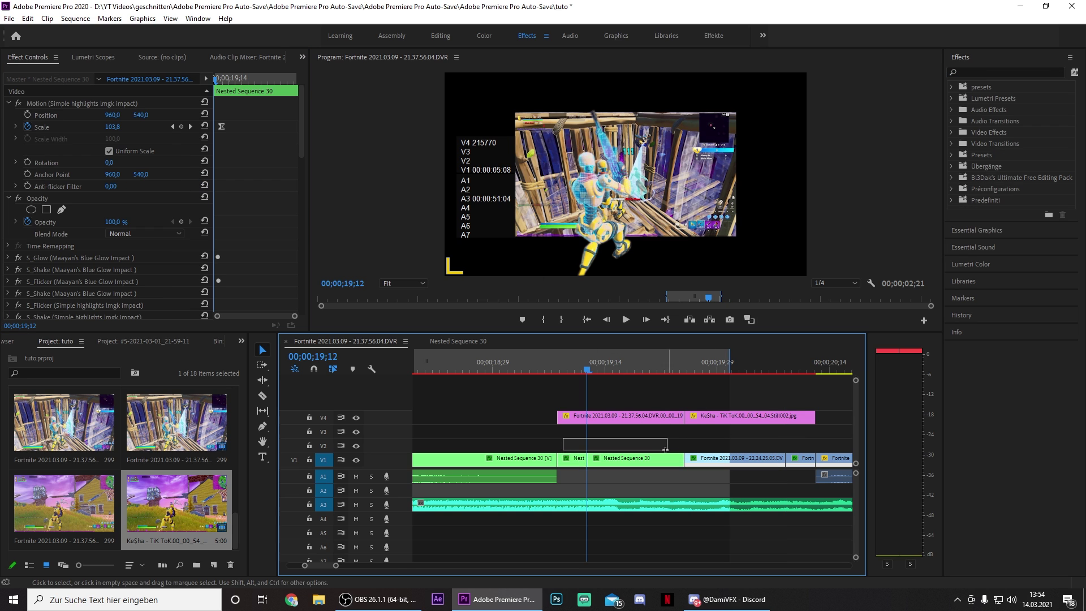
- Move the four transition background pieces from V1 up to V2 and place copies of them underneath on V1
{"action": "left_click", "coordinate": [752, 432]}
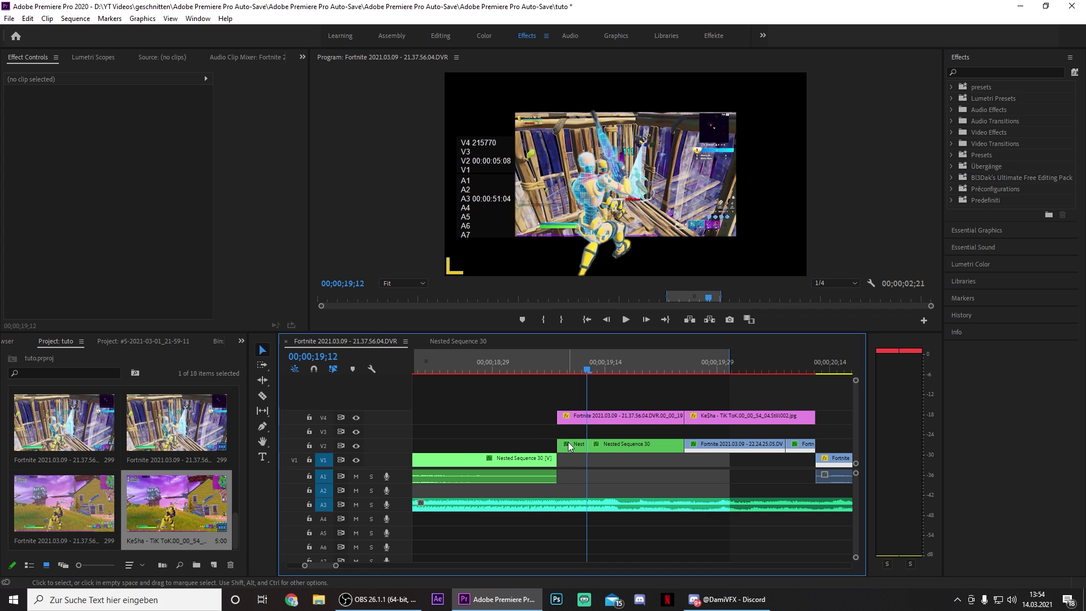
{"action": "left_click_drag", "start_coordinate": [568, 442], "coordinate": [612, 458]}
{"action": "left_click_drag", "start_coordinate": [718, 447], "coordinate": [800, 458]}
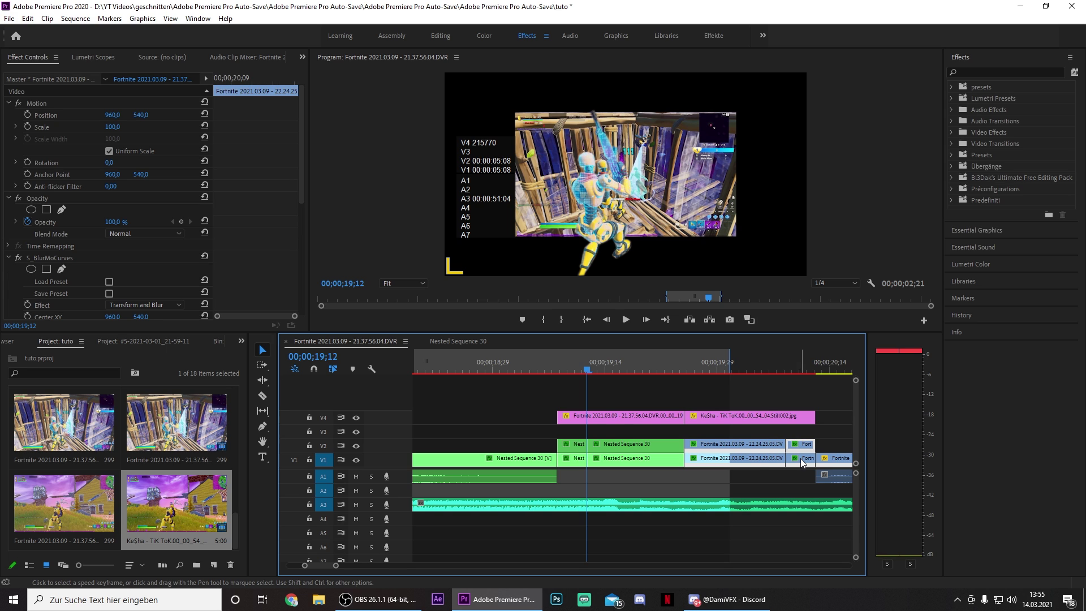
- Remove the S_Swish3D and S_BlurMoCurves effects from the copied background pieces on V1
{"action": "left_click", "coordinate": [575, 459]}
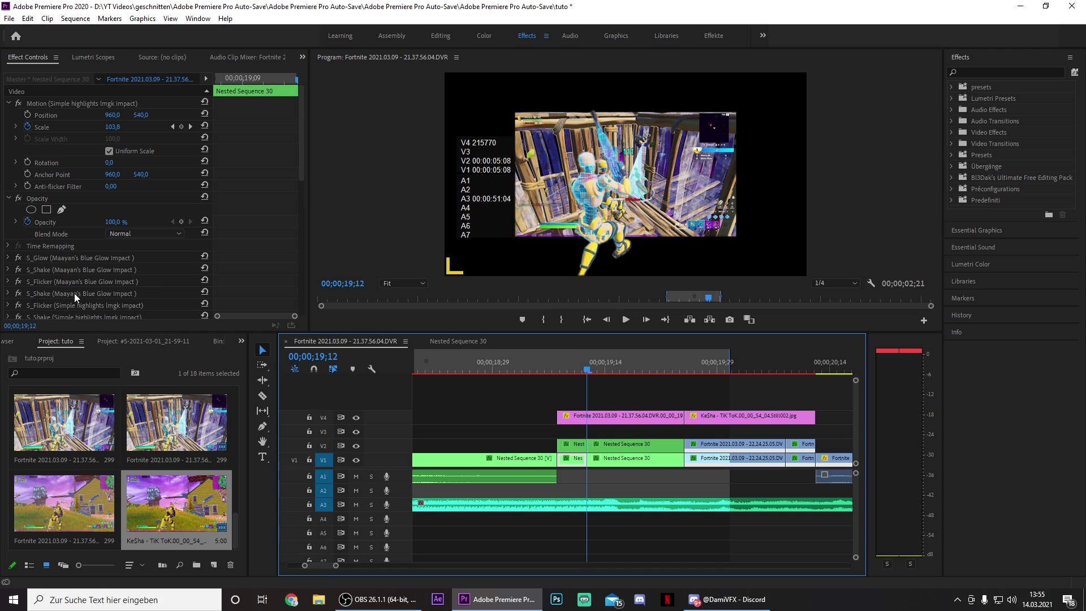
{"action": "scroll", "coordinate": [76, 286], "scroll_direction": "down", "scroll_amount": 5}
{"action": "left_click", "coordinate": [10, 275]}
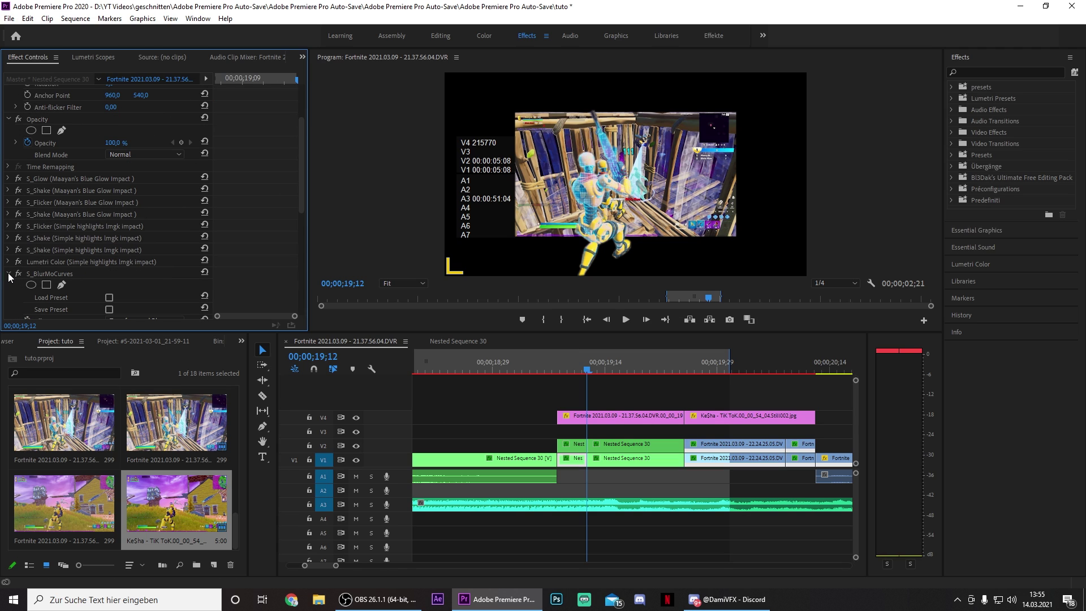
{"action": "left_click", "coordinate": [622, 458]}
{"action": "left_click", "coordinate": [701, 461]}
{"action": "left_click", "coordinate": [43, 269]}
{"action": "key", "text": "Delete"}
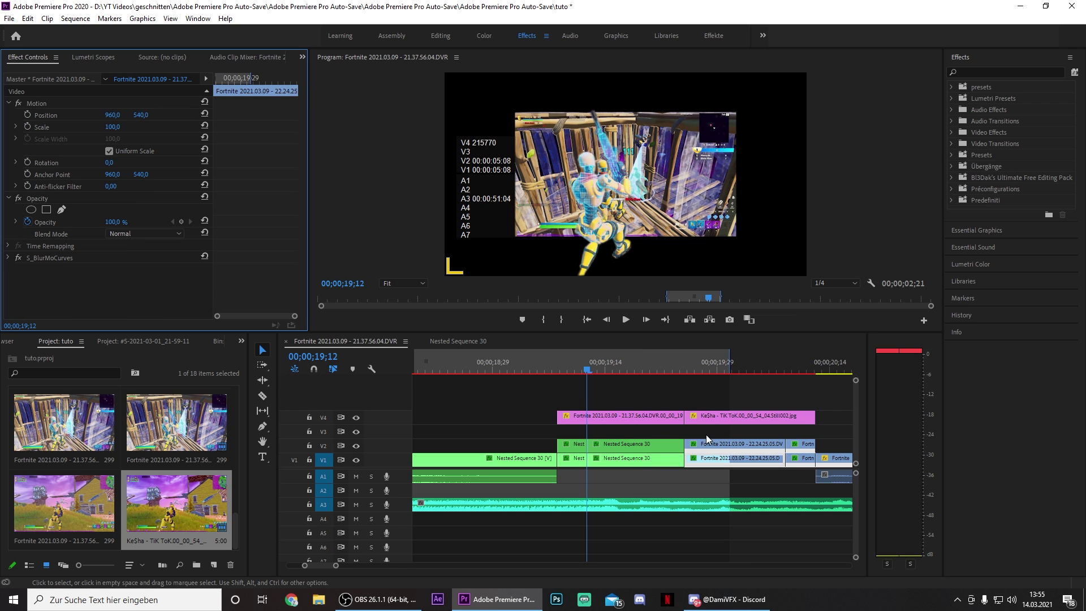
{"action": "left_click", "coordinate": [795, 459]}
{"action": "left_click", "coordinate": [49, 258]}
{"action": "key", "text": "Delete"}
{"action": "left_click", "coordinate": [739, 460]}
{"action": "left_click", "coordinate": [49, 258]}
{"action": "key", "text": "Delete"}
{"action": "left_click", "coordinate": [636, 462]}
{"action": "left_click_drag", "start_coordinate": [590, 370], "coordinate": [570, 371]}
{"action": "left_click", "coordinate": [573, 460]}
{"action": "left_click", "coordinate": [65, 287]}
- Nest the four cleaned background copies on V1 into one sequence, keeping the default name
{"action": "left_click_drag", "start_coordinate": [574, 476], "coordinate": [803, 460]}
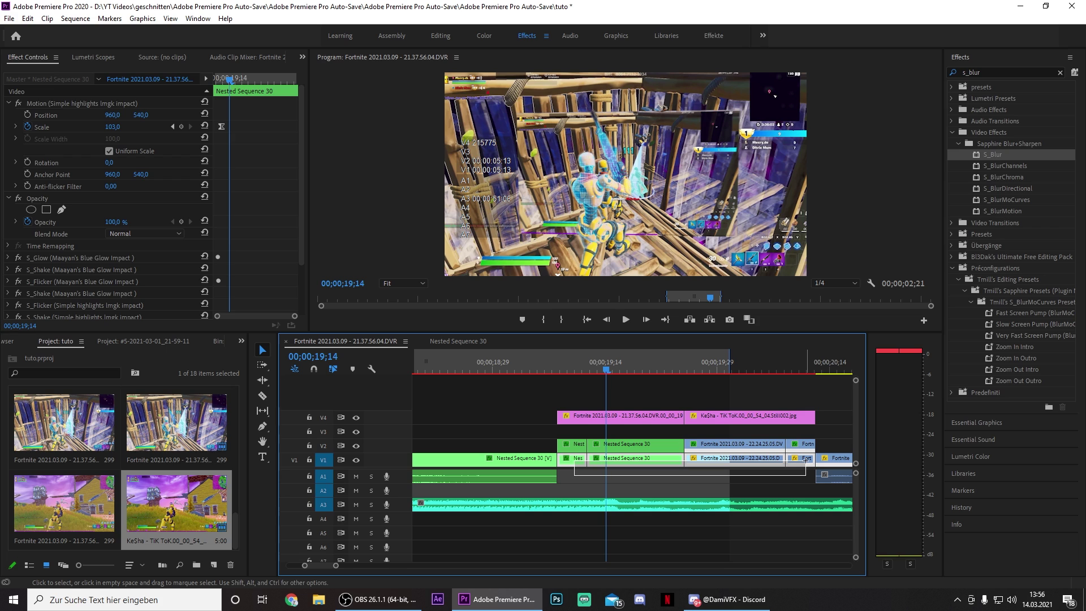
{"action": "right_click", "coordinate": [796, 460]}
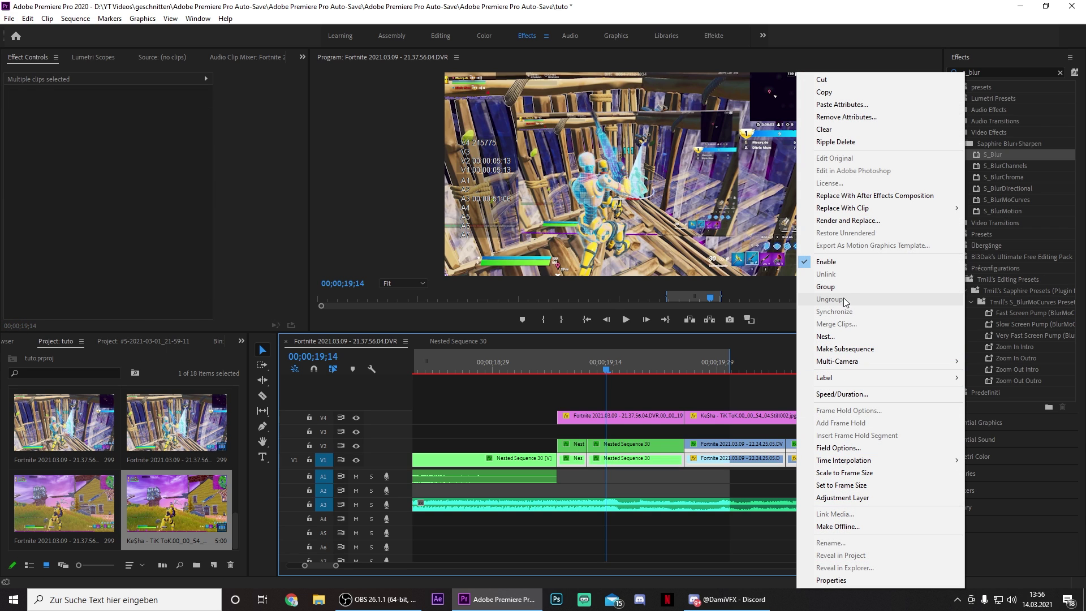
{"action": "left_click", "coordinate": [829, 336]}
{"action": "left_click", "coordinate": [497, 312]}
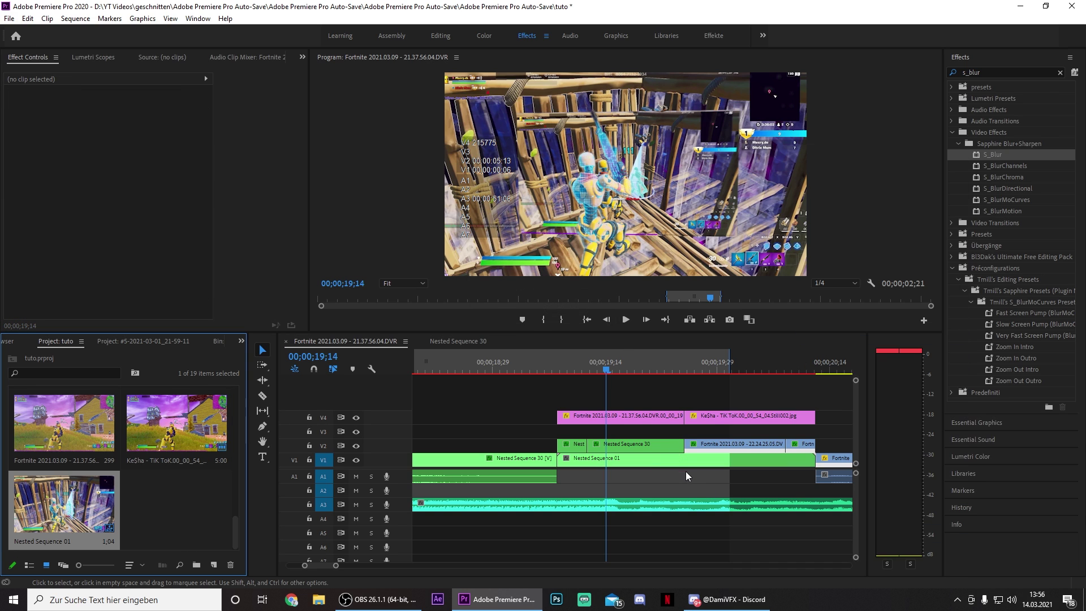
- Apply S_Blur to the new V1 nested sequence and keyframe its Blur Amount from 0 at 00;00;19;08 to 28 at 00;00;19;11
{"action": "left_click_drag", "start_coordinate": [996, 154], "coordinate": [627, 461]}
{"action": "left_click", "coordinate": [561, 365]}
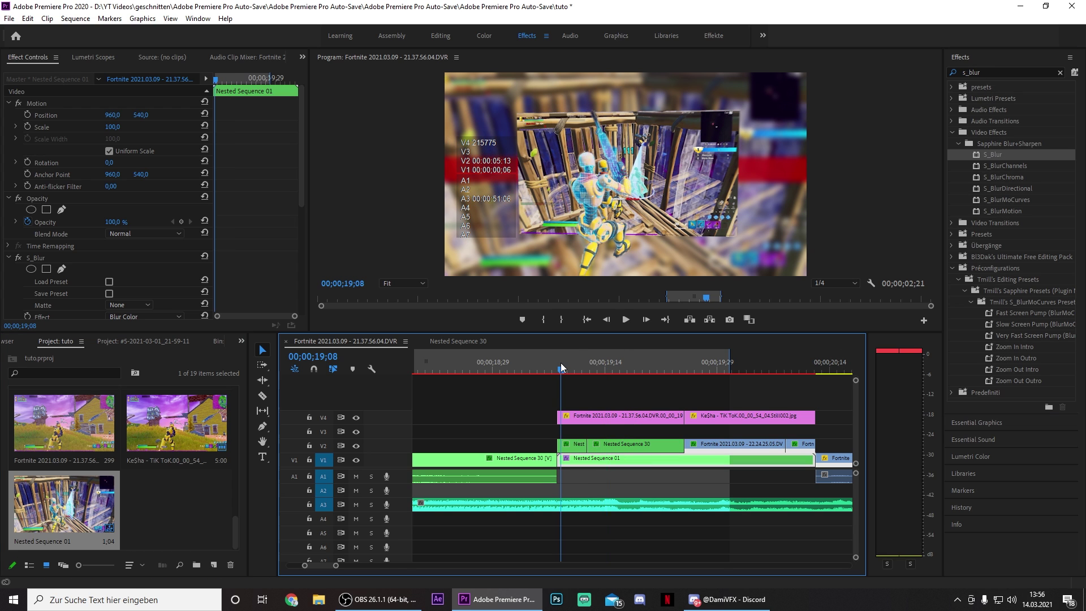
{"action": "scroll", "coordinate": [99, 206], "scroll_direction": "down", "scroll_amount": 5}
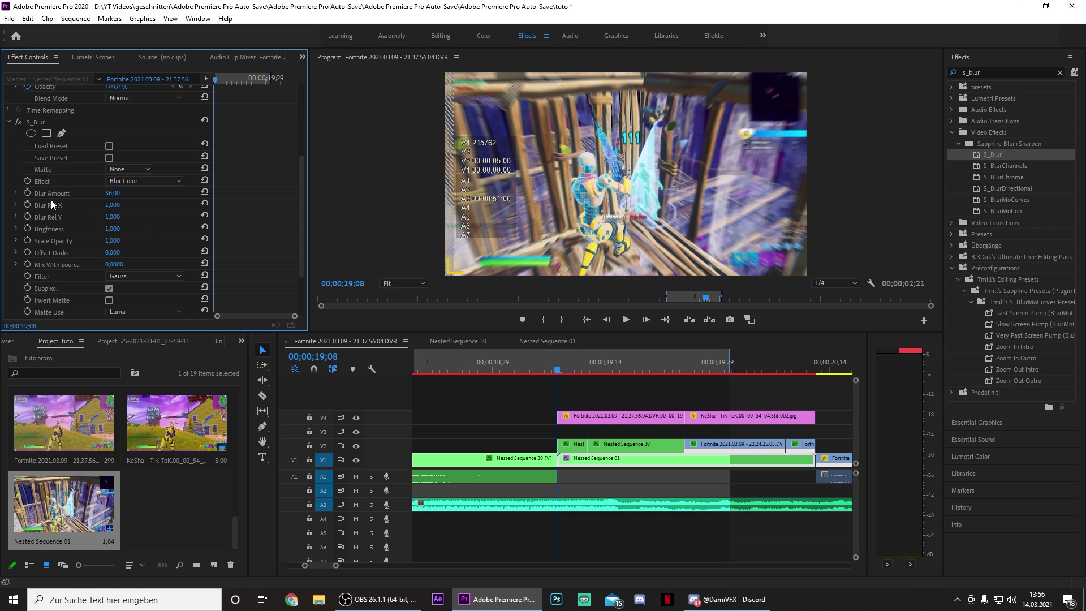
{"action": "left_click", "coordinate": [27, 192]}
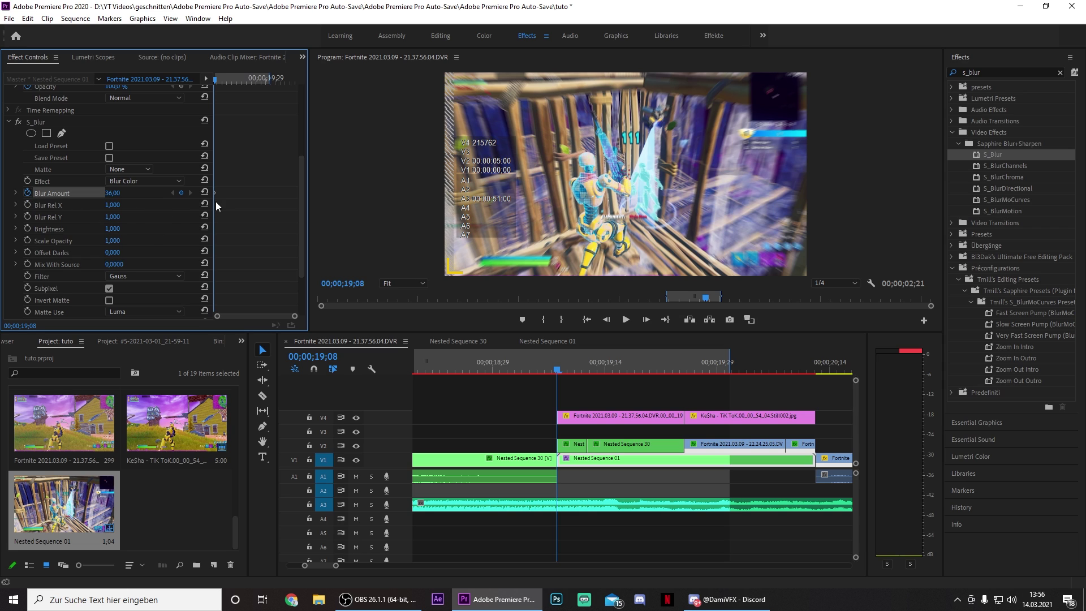
{"action": "left_click_drag", "start_coordinate": [116, 194], "coordinate": [16, 177]}
{"action": "left_click_drag", "start_coordinate": [215, 84], "coordinate": [221, 82]}
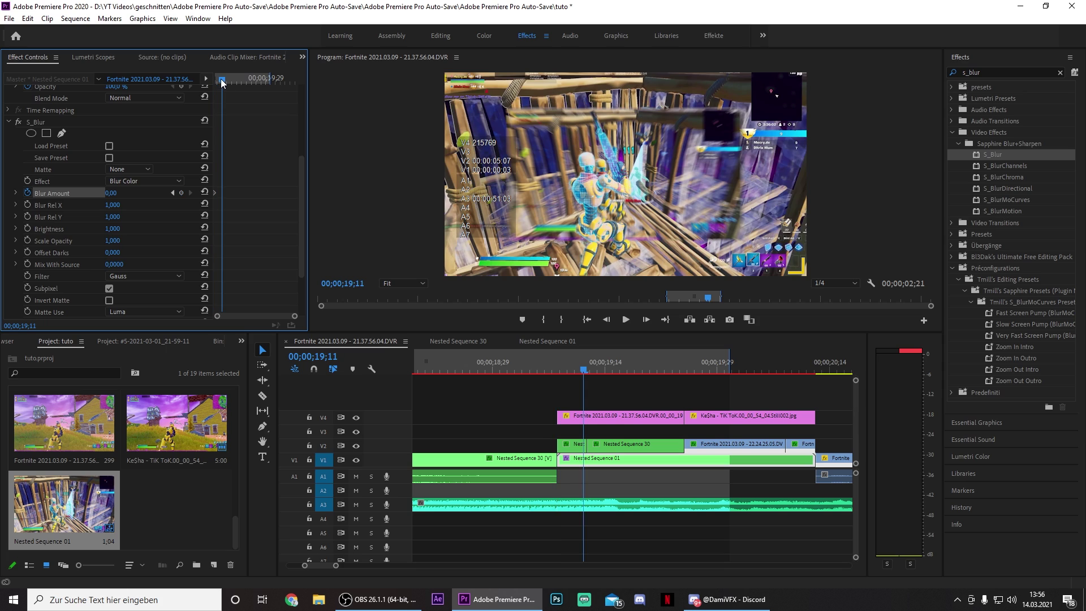
{"action": "left_click", "coordinate": [113, 193]}
{"action": "type", "text": "28"}
{"action": "key", "text": "Return"}
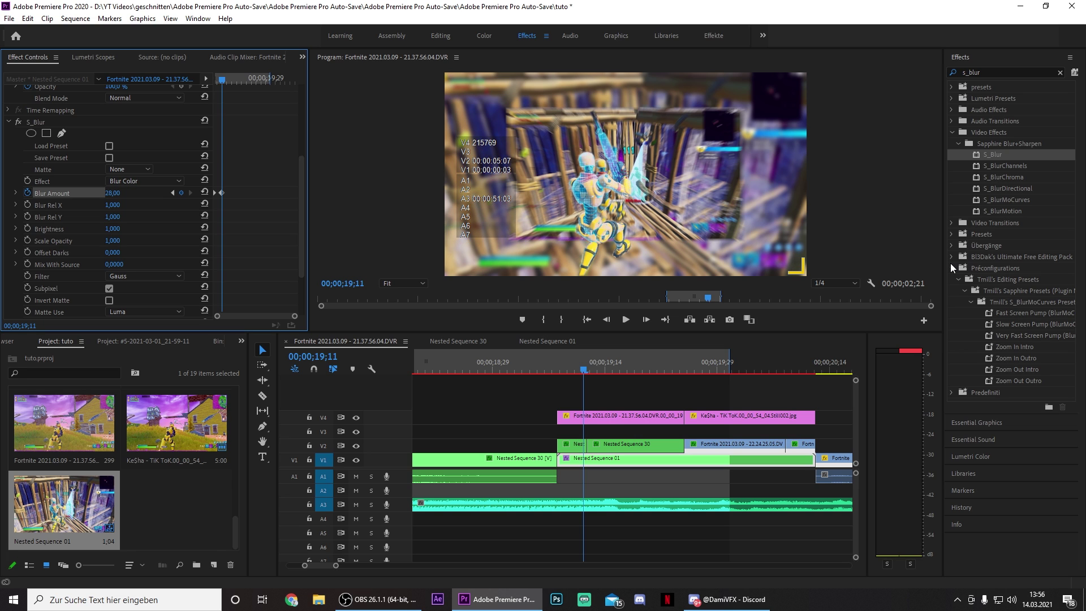
- Play back the transition from 00;00;19;05 to check the blurred background behind the animated pieces
{"action": "left_click", "coordinate": [540, 354]}
{"action": "left_click", "coordinate": [689, 383]}
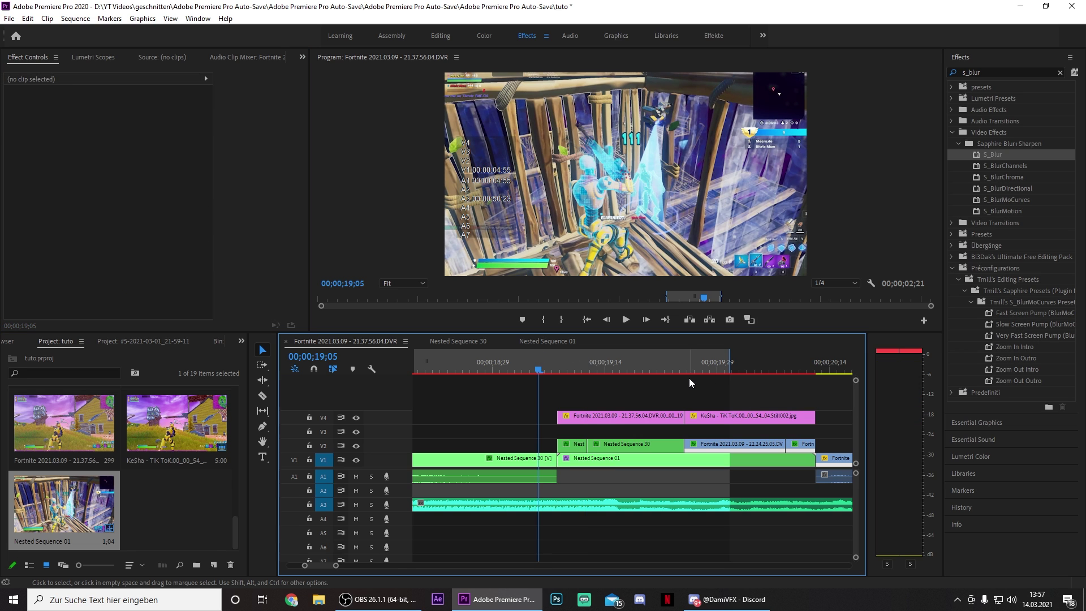
{"action": "key", "text": "space"}
{"action": "key", "text": "space"}
{"action": "left_click_drag", "start_coordinate": [426, 367], "coordinate": [538, 365]}
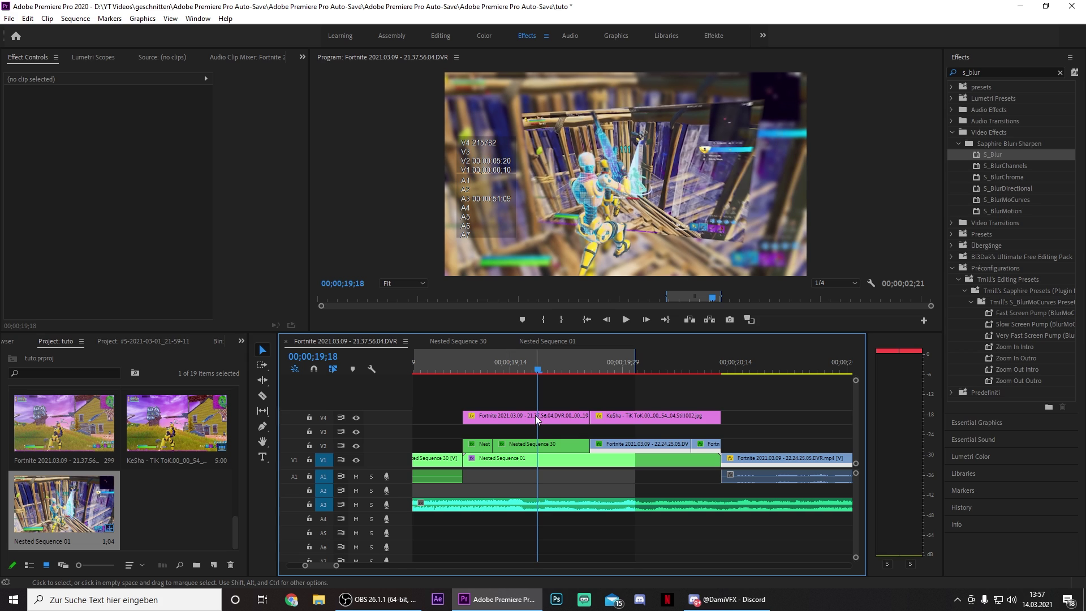
- Move the V2 pieces to V3 and place the imported spark overlay's 00:00:07:05 to 00:00:14:26 range on V2 from the transition's start
{"action": "left_click_drag", "start_coordinate": [755, 439], "coordinate": [485, 433]}
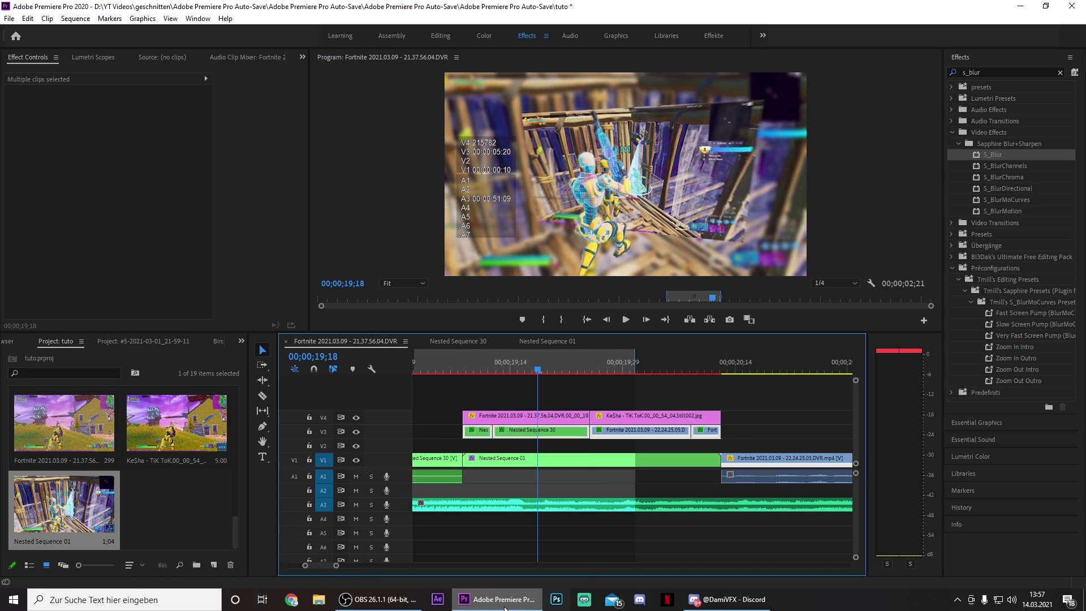
{"action": "left_click", "coordinate": [321, 598]}
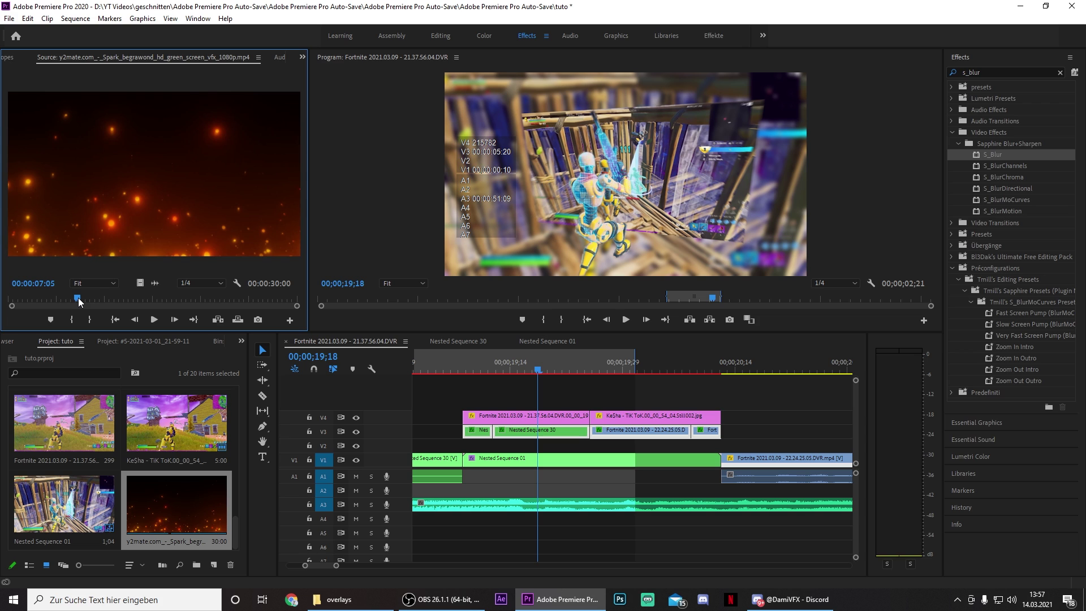
{"action": "key", "text": "i"}
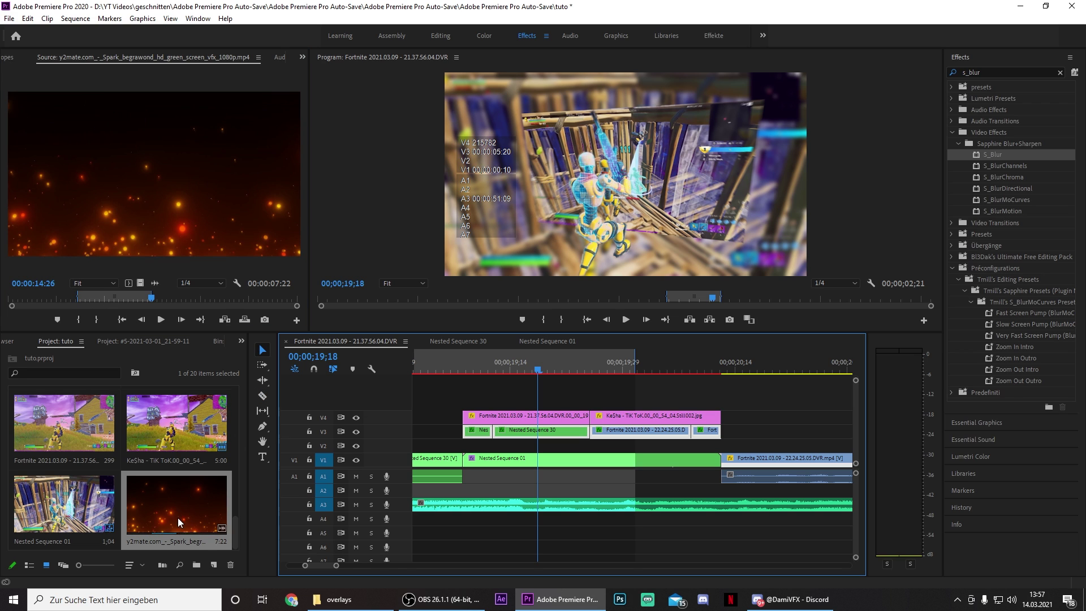
{"action": "left_click_drag", "start_coordinate": [177, 518], "coordinate": [467, 456]}
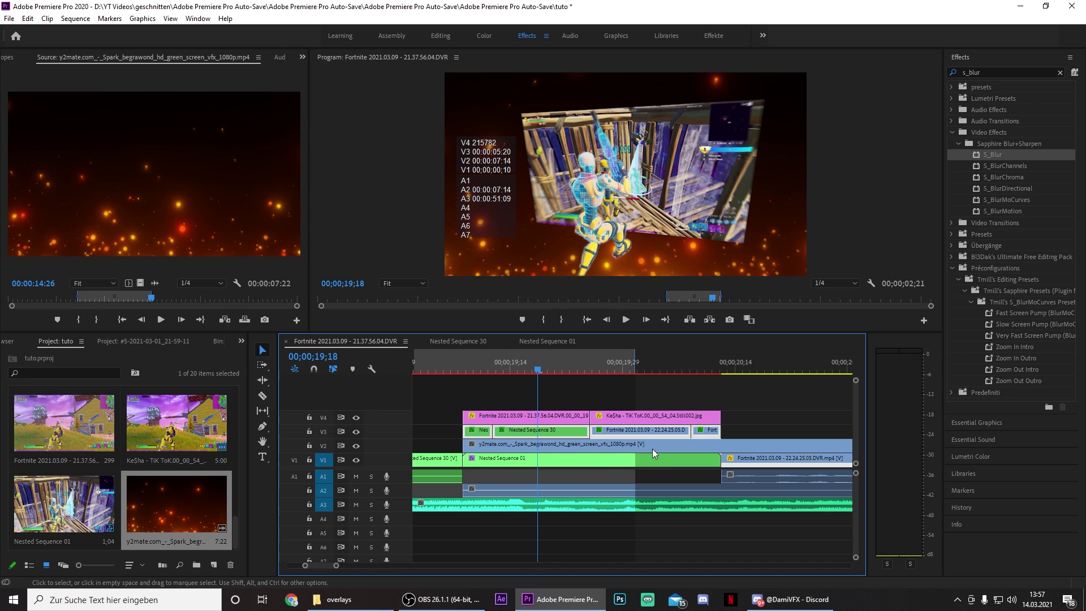
- Trim the spark overlay to the end of the transition and set its blend mode to Color Dodge
{"action": "left_click", "coordinate": [531, 445]}
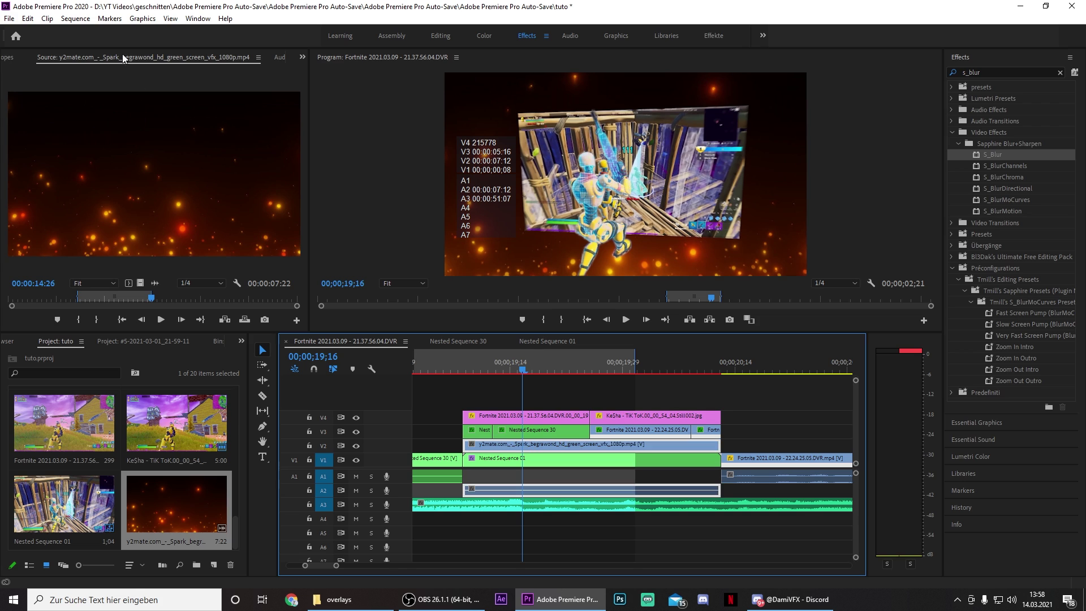
{"action": "left_click", "coordinate": [8, 57]}
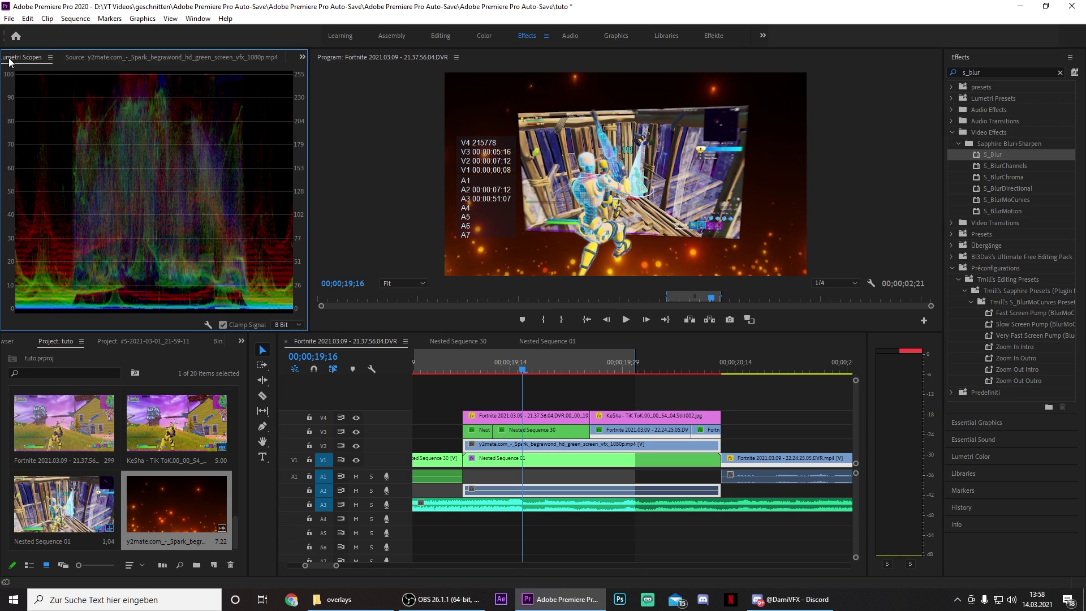
{"action": "left_click", "coordinate": [303, 57]}
{"action": "left_click", "coordinate": [321, 66]}
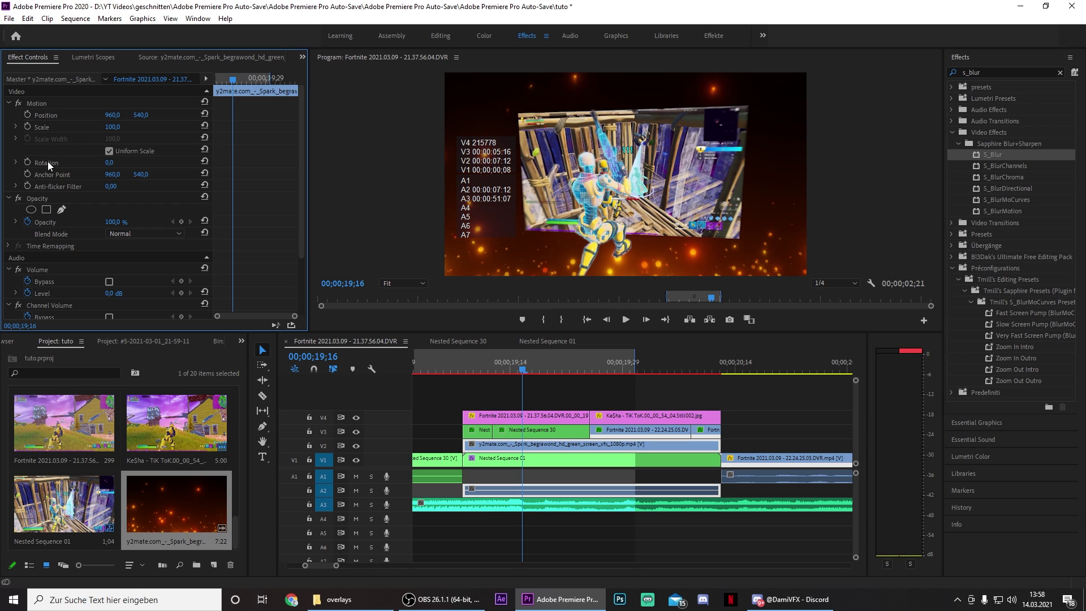
{"action": "left_click", "coordinate": [142, 232]}
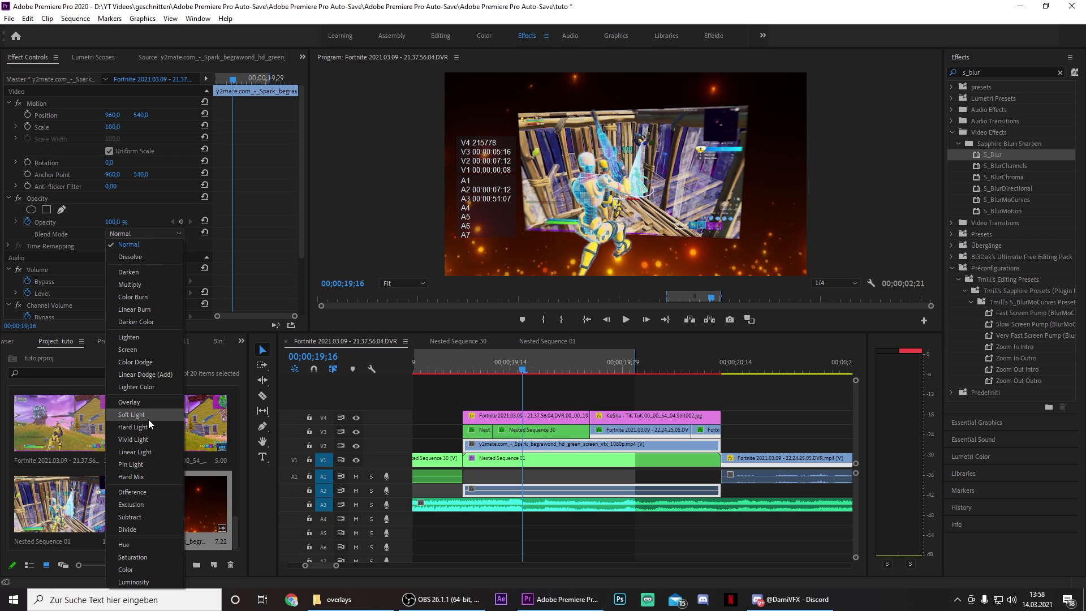
{"action": "left_click", "coordinate": [151, 363]}
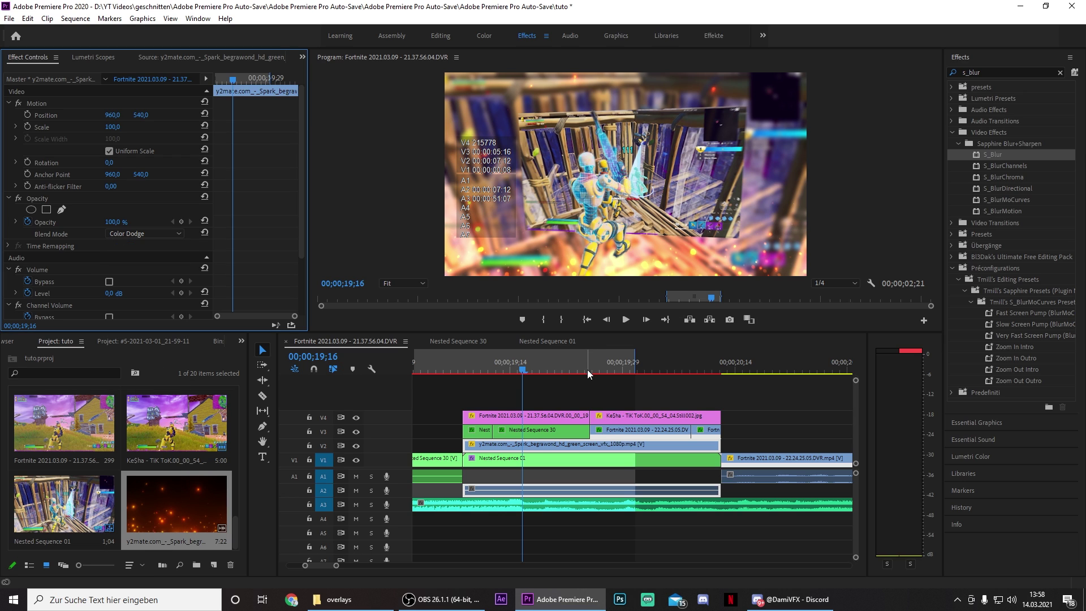
- Add a Cross Dissolve to both ends of the spark overlay and shorten each to about 4 frames
{"action": "left_click", "coordinate": [501, 367]}
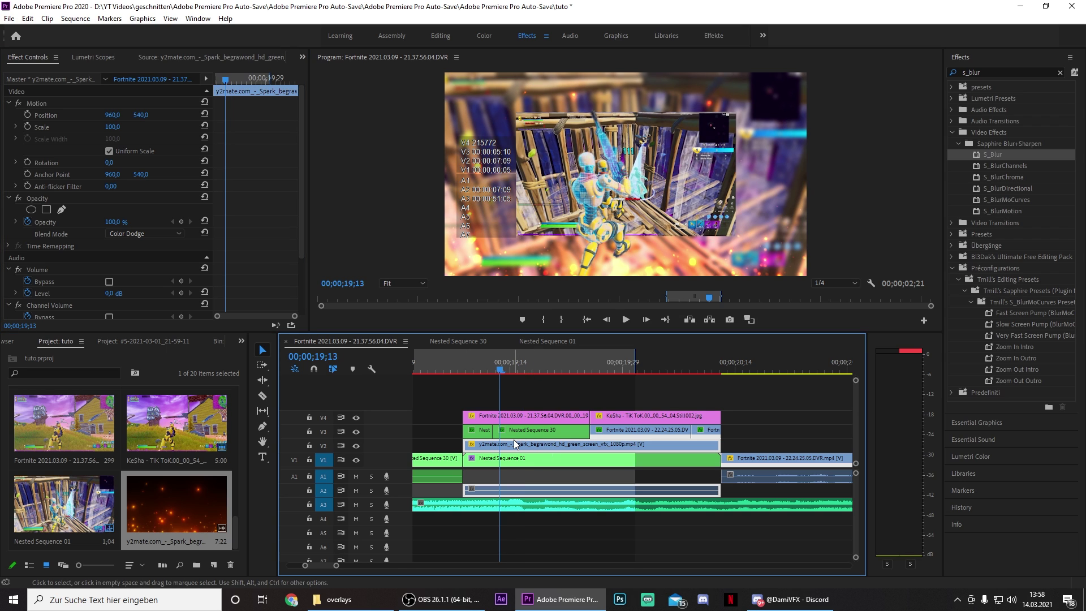
{"action": "key", "text": "ctrl+d"}
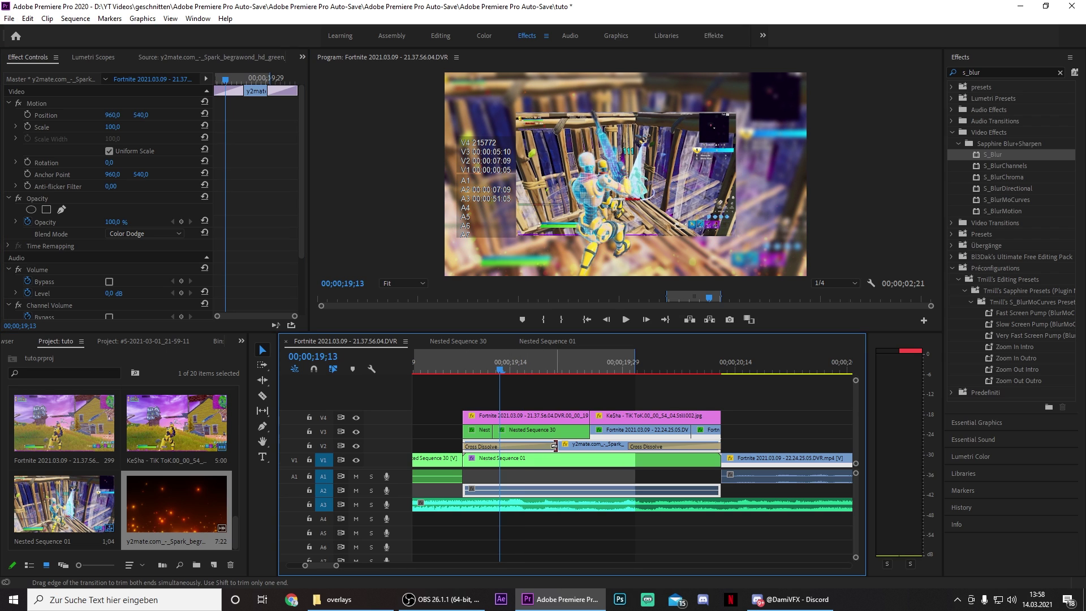
{"action": "left_click_drag", "start_coordinate": [555, 446], "coordinate": [496, 447]}
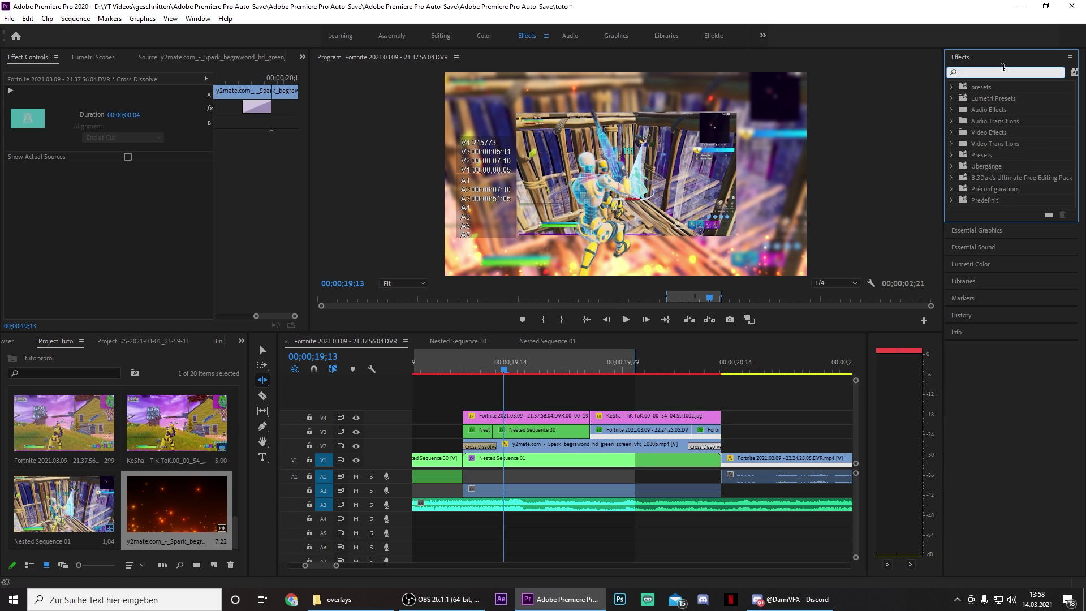
- Find the Luma Key effect and apply it to the blurred nested sequence on V1
{"action": "type", "text": "lum a"}
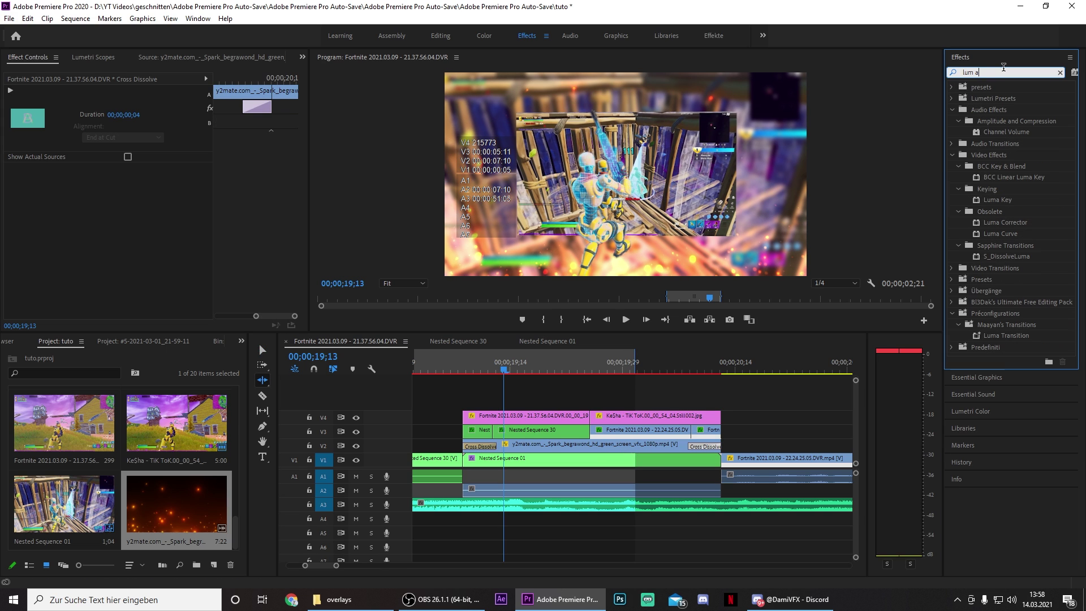
{"action": "key", "text": "BackSpace"}
{"action": "key", "text": "BackSpace"}
{"action": "type", "text": "a ke"}
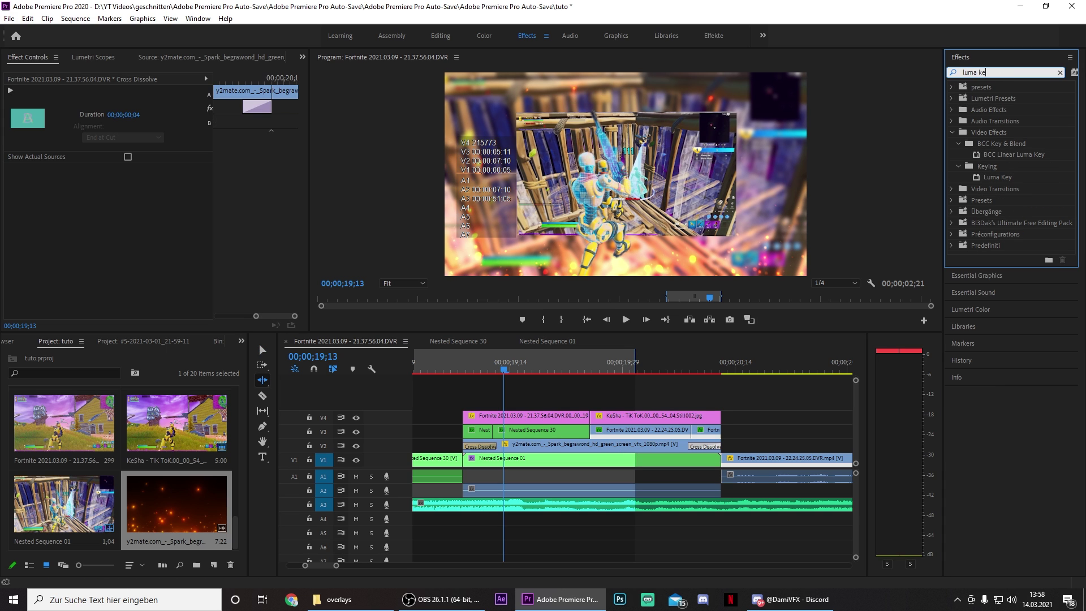
{"action": "left_click_drag", "start_coordinate": [1005, 177], "coordinate": [543, 465]}
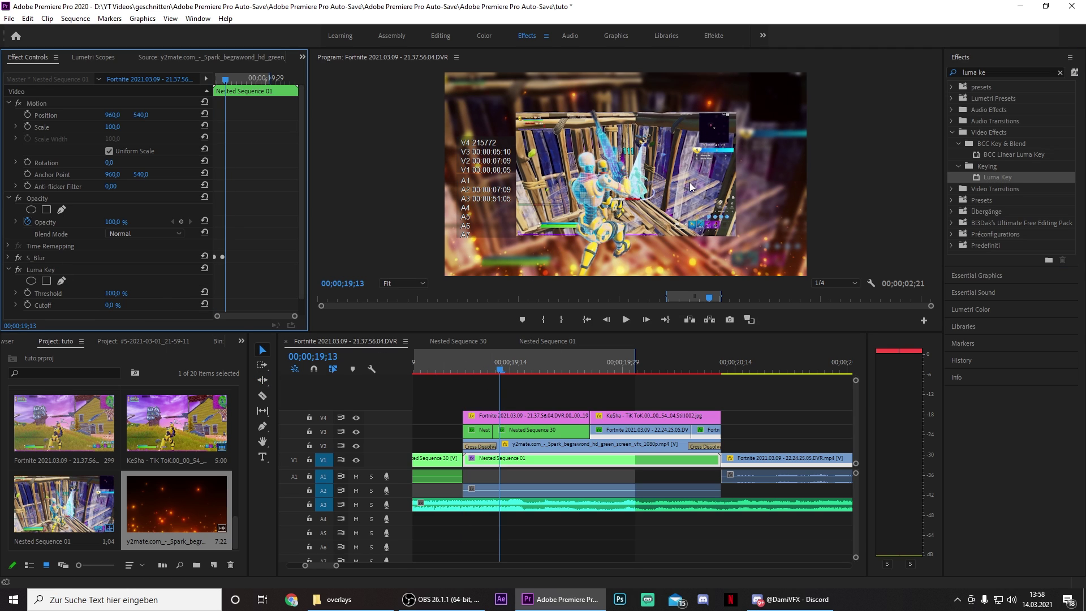
- Keyframe the Luma Key Threshold of the V1 nested sequence from 100 % at 00;00;19;08 to 80 % at 00;00;19;12
{"action": "scroll", "coordinate": [243, 286], "scroll_direction": "down", "scroll_amount": 1}
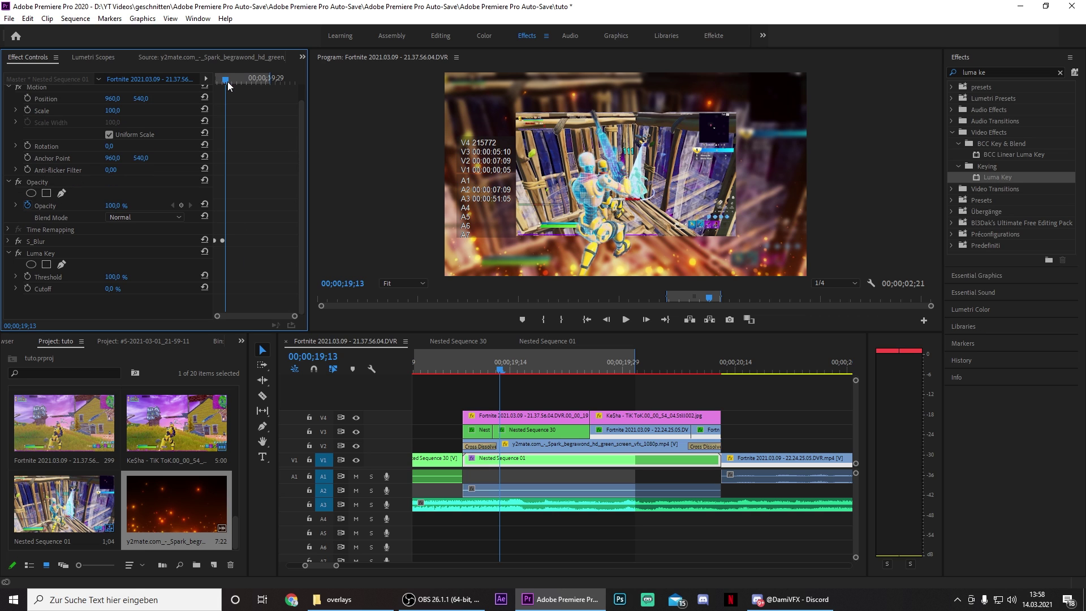
{"action": "left_click_drag", "start_coordinate": [229, 85], "coordinate": [185, 120]}
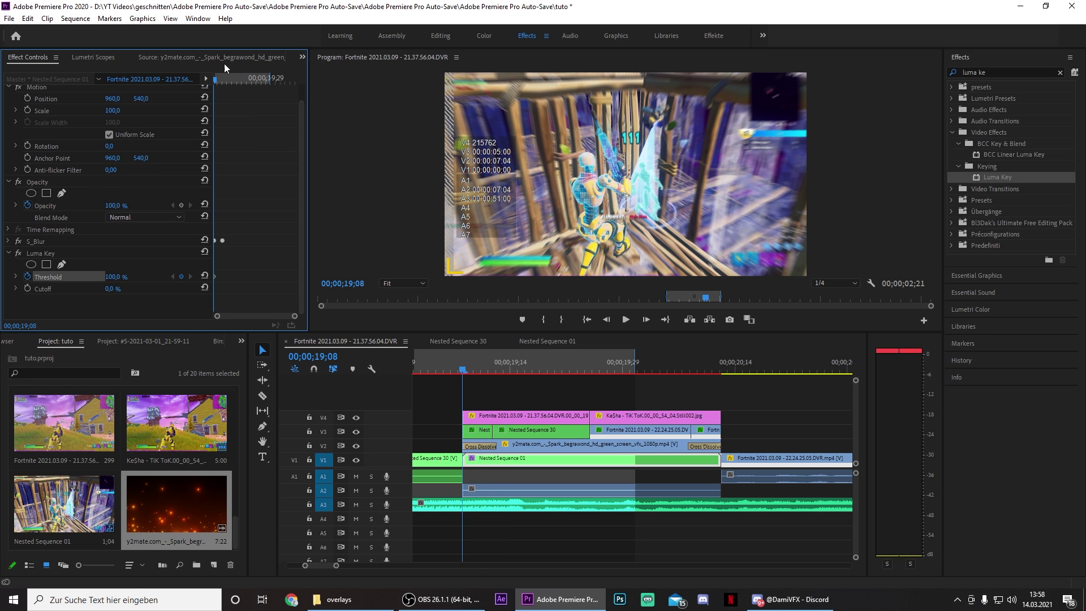
{"action": "mouse_move", "coordinate": [217, 82]}
{"action": "left_mouse_down"}
{"action": "mouse_move", "coordinate": [244, 83]}
{"action": "mouse_move", "coordinate": [230, 83]}
{"action": "left_mouse_up"}
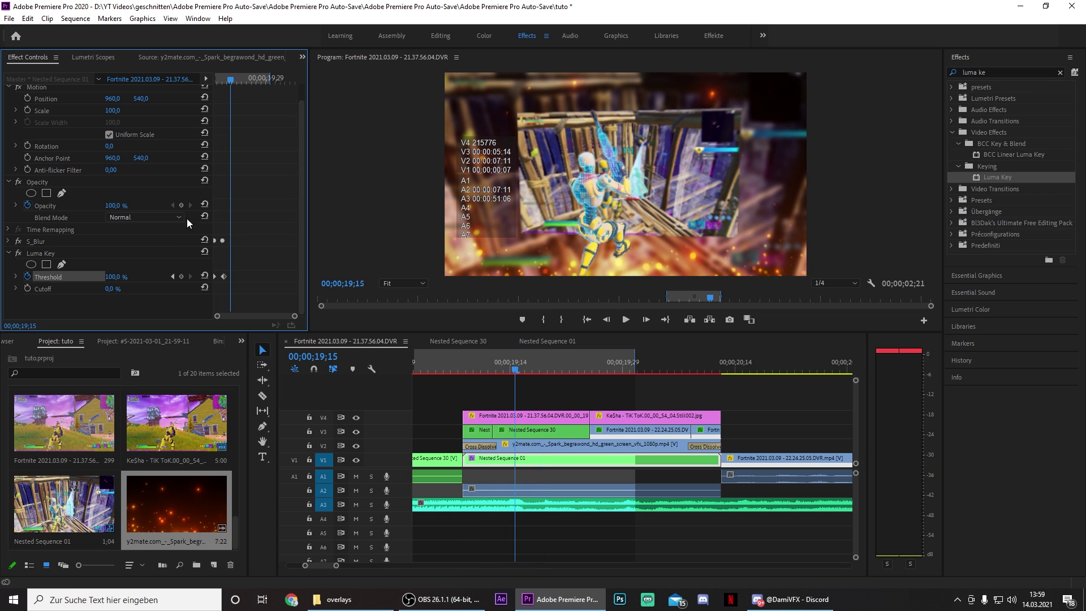
{"action": "left_click", "coordinate": [173, 276]}
{"action": "left_click", "coordinate": [118, 277]}
{"action": "type", "text": "80"}
{"action": "key", "text": "Return"}
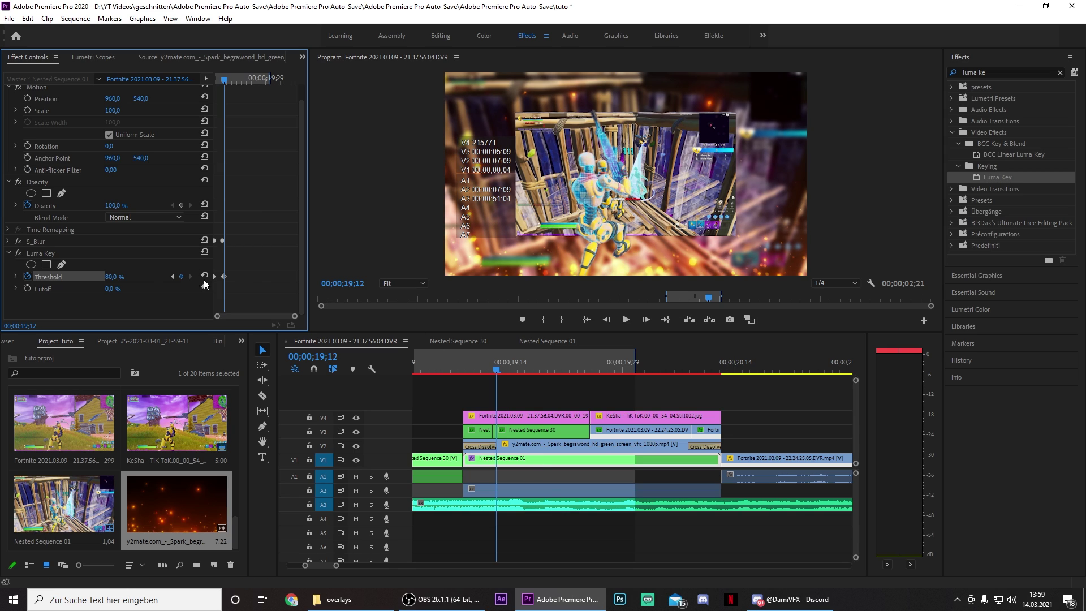
- Lower the Luma Key Threshold keyframe at 00;00;19;12 further, below 80 %
{"action": "left_click", "coordinate": [116, 277]}
{"action": "type", "text": "7"}
{"action": "key", "text": "Return"}
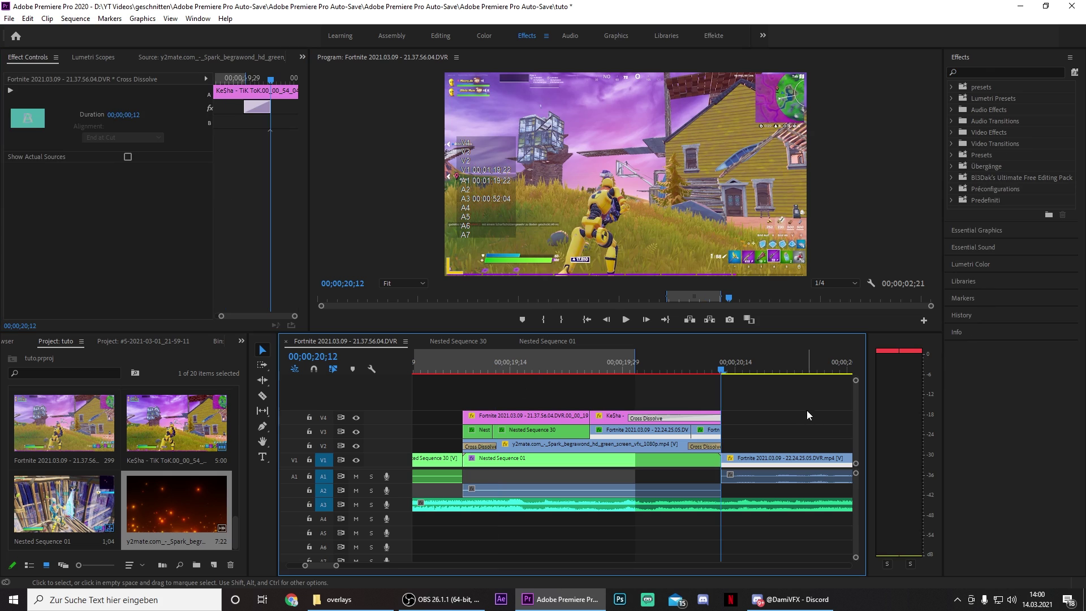
- Add a Cross Dissolve between the two character stills on V4 and shorten it to about 4 frames
{"action": "left_click", "coordinate": [807, 410]}
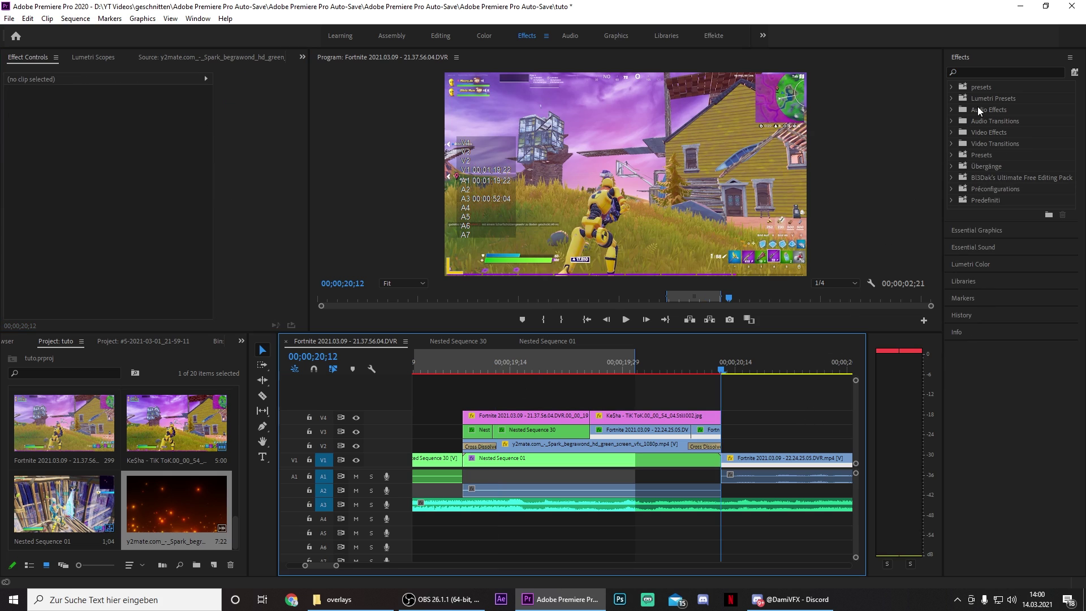
{"action": "left_click", "coordinate": [983, 74]}
{"action": "type", "text": "cross disso"}
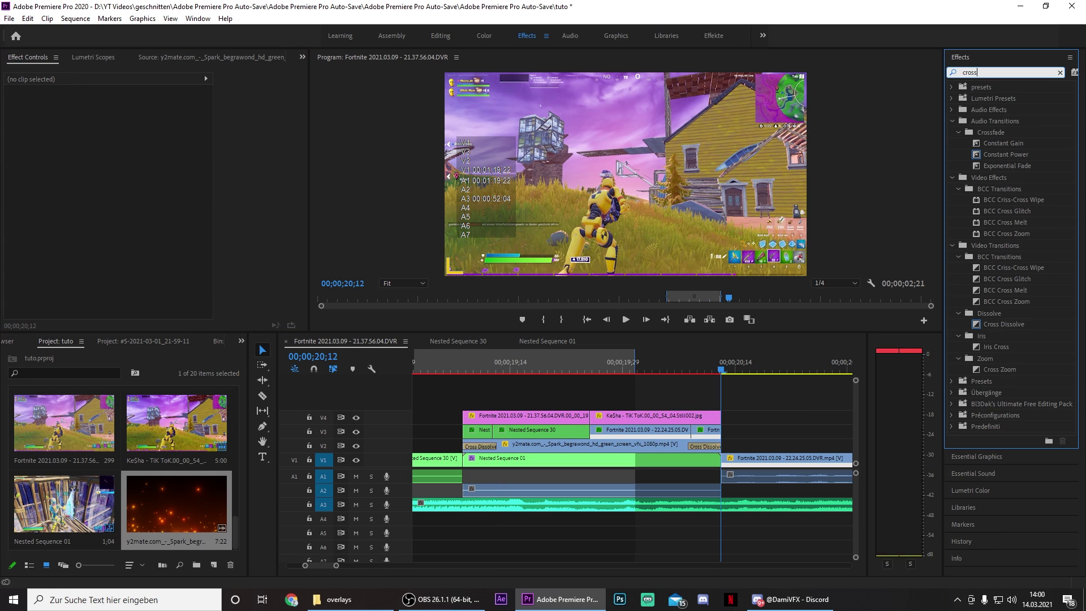
{"action": "left_click_drag", "start_coordinate": [1010, 165], "coordinate": [590, 417]}
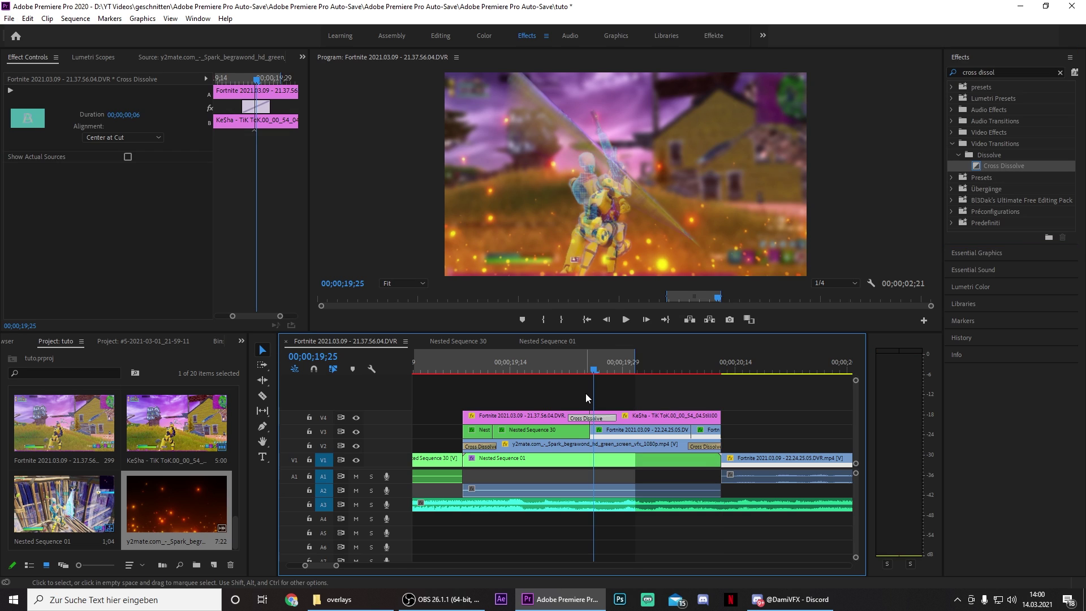
{"action": "key", "text": "Delete"}
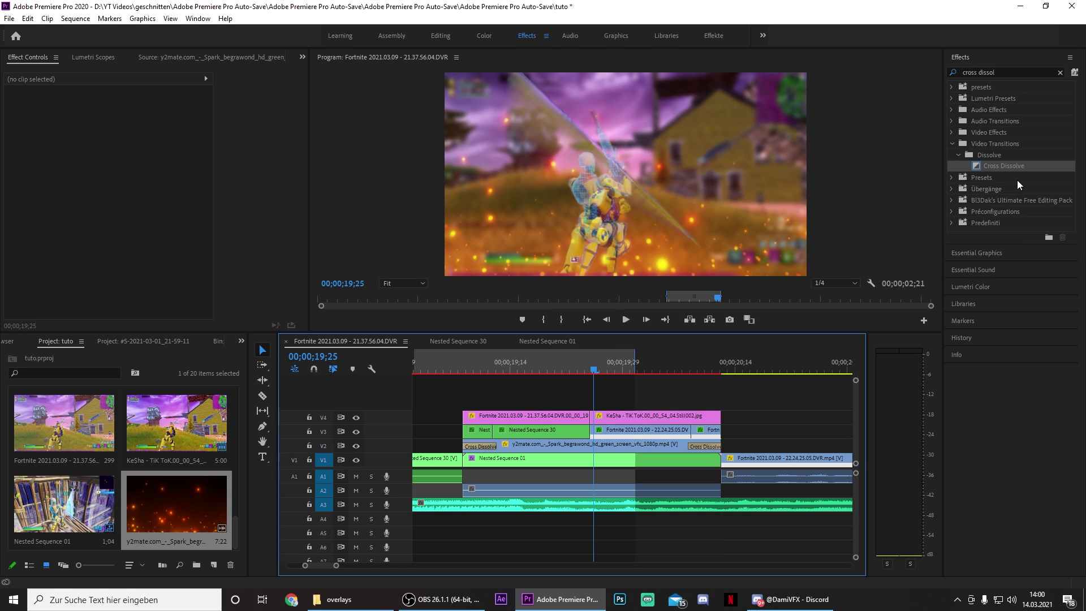
{"action": "left_click_drag", "start_coordinate": [1007, 166], "coordinate": [573, 418]}
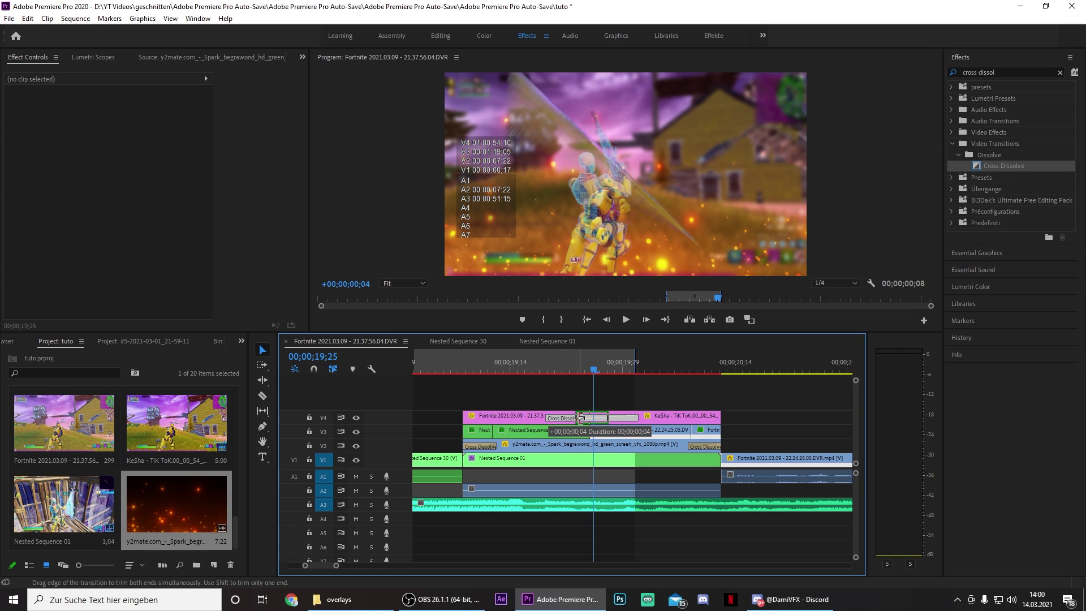
{"action": "left_click", "coordinate": [568, 372]}
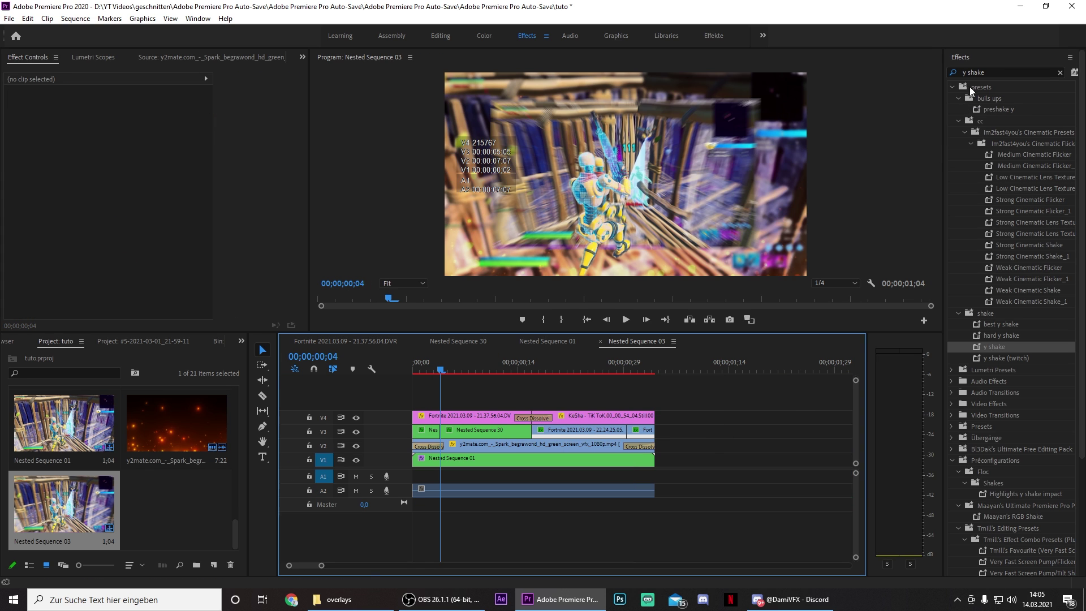
- Find the Drop Shadow effect and apply it to the first gameplay piece on V3 in Nested Sequence 03
{"action": "left_click", "coordinate": [1006, 72]}
{"action": "key", "text": "BackSpace"}
{"action": "key", "text": "BackSpace"}
{"action": "key", "text": "BackSpace"}
{"action": "key", "text": "BackSpace"}
{"action": "key", "text": "BackSpace"}
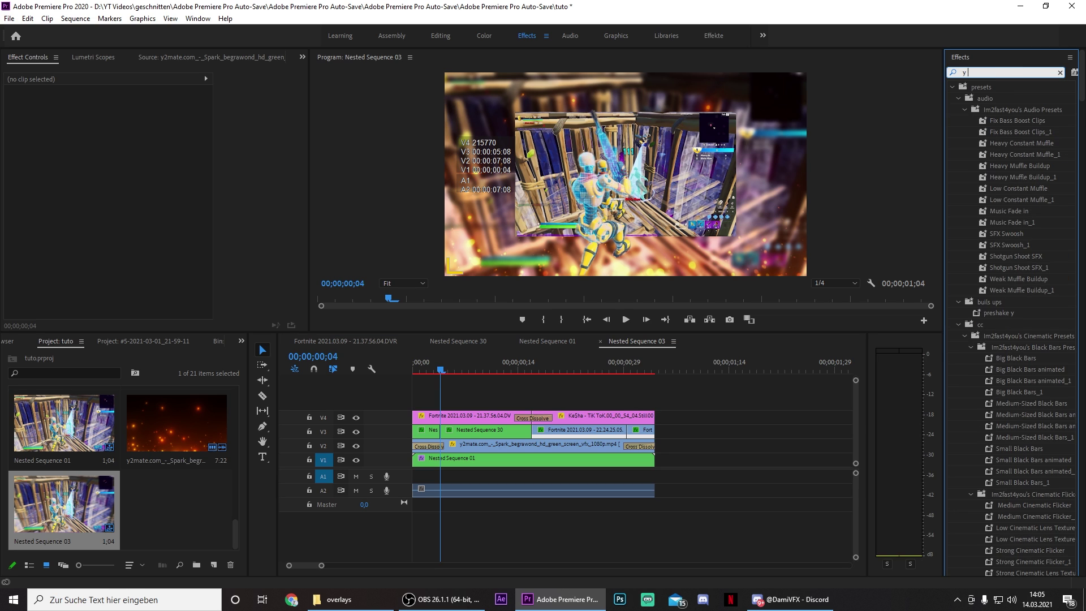
{"action": "type", "text": "drop"}
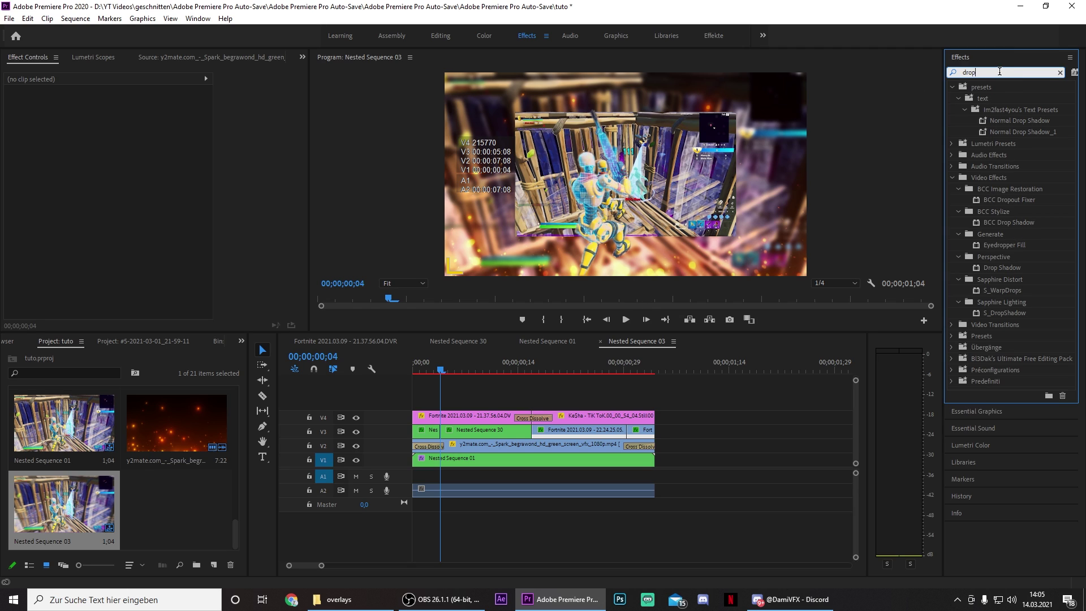
{"action": "left_click_drag", "start_coordinate": [1002, 269], "coordinate": [431, 431]}
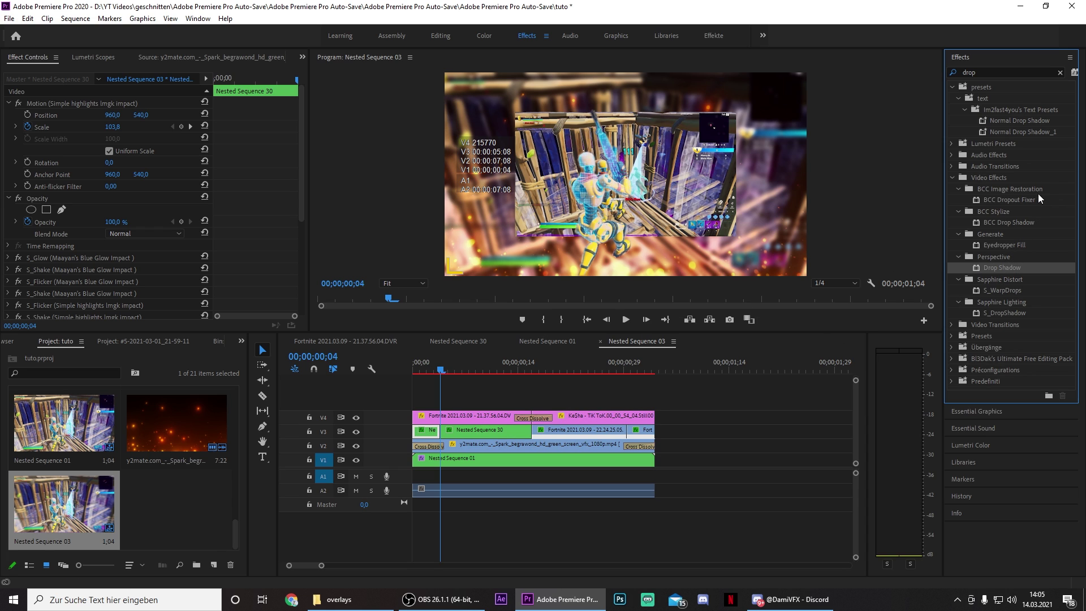